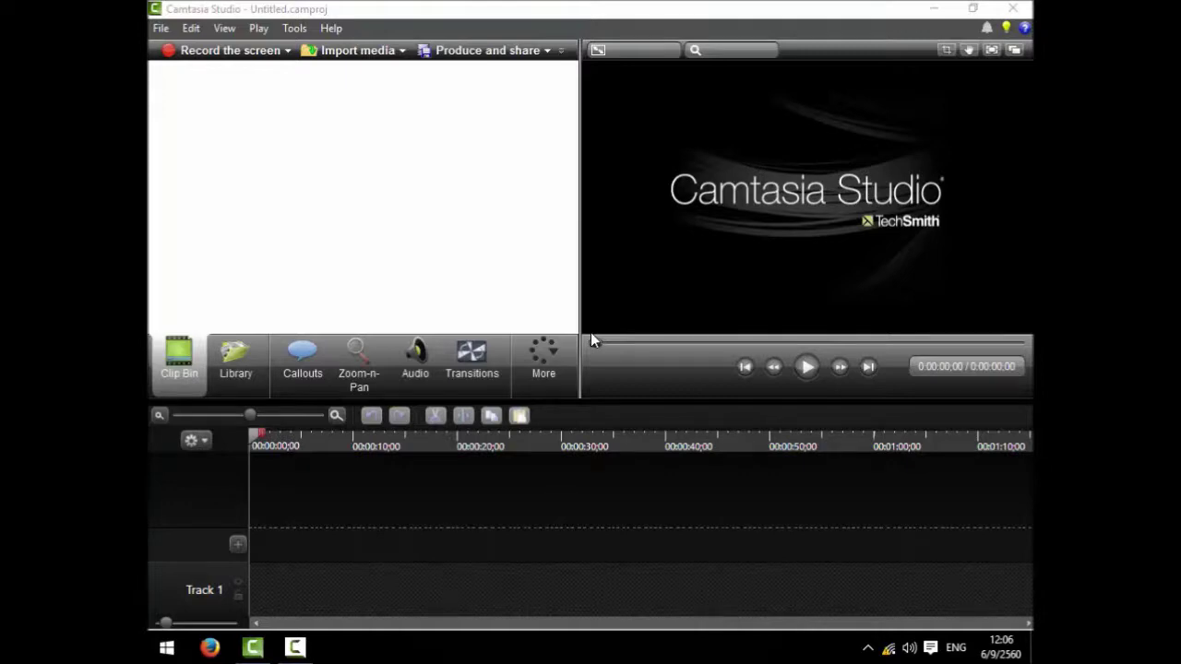
- Open Windows Settings and go to the Personalization category
{"action": "key", "text": "super+i"}
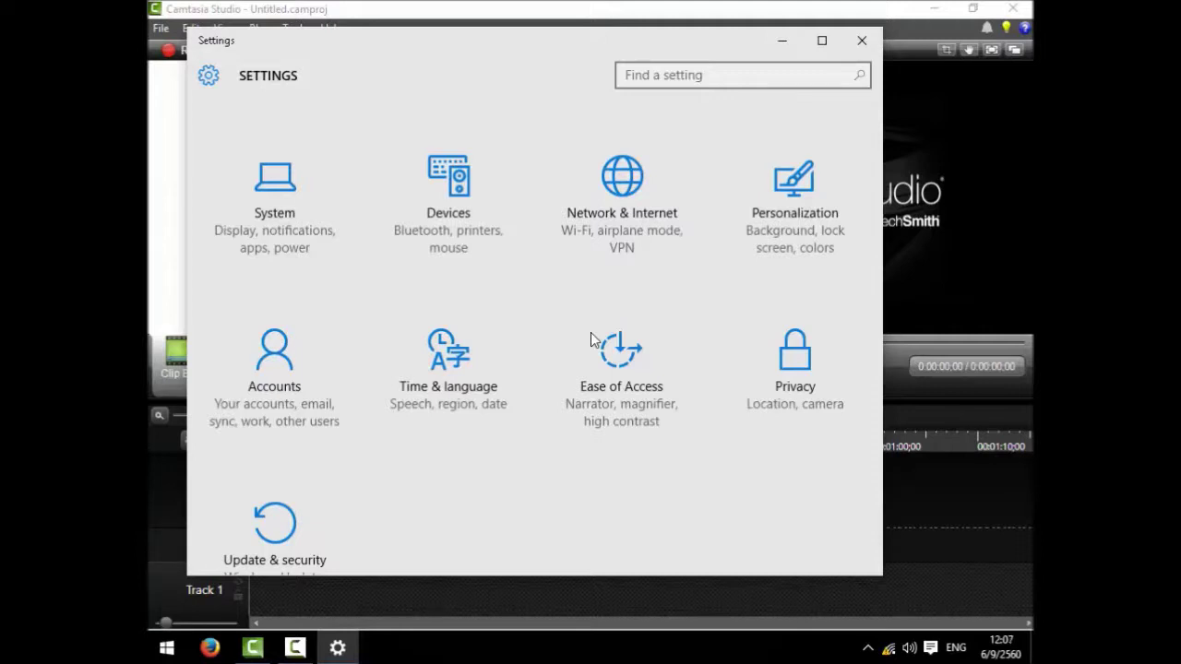
{"action": "key", "text": "Right"}
{"action": "key", "text": "Right"}
{"action": "key", "text": "Right"}
{"action": "key", "text": "Right"}
{"action": "key", "text": "Right"}
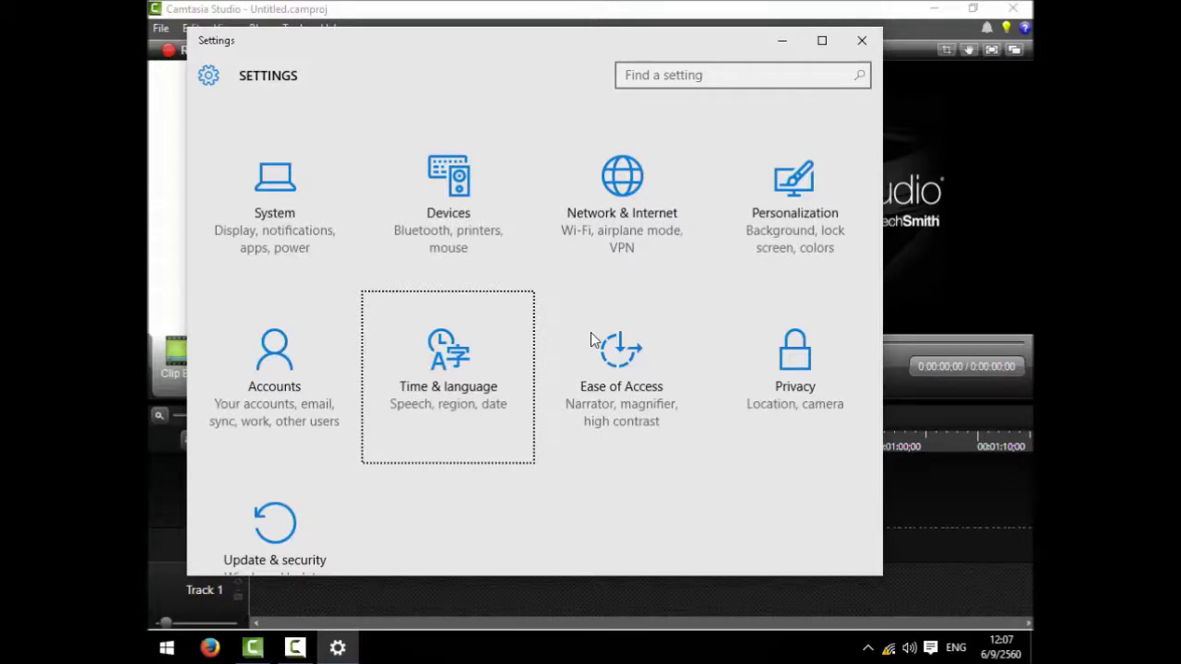
{"action": "key", "text": "Left"}
{"action": "key", "text": "Left"}
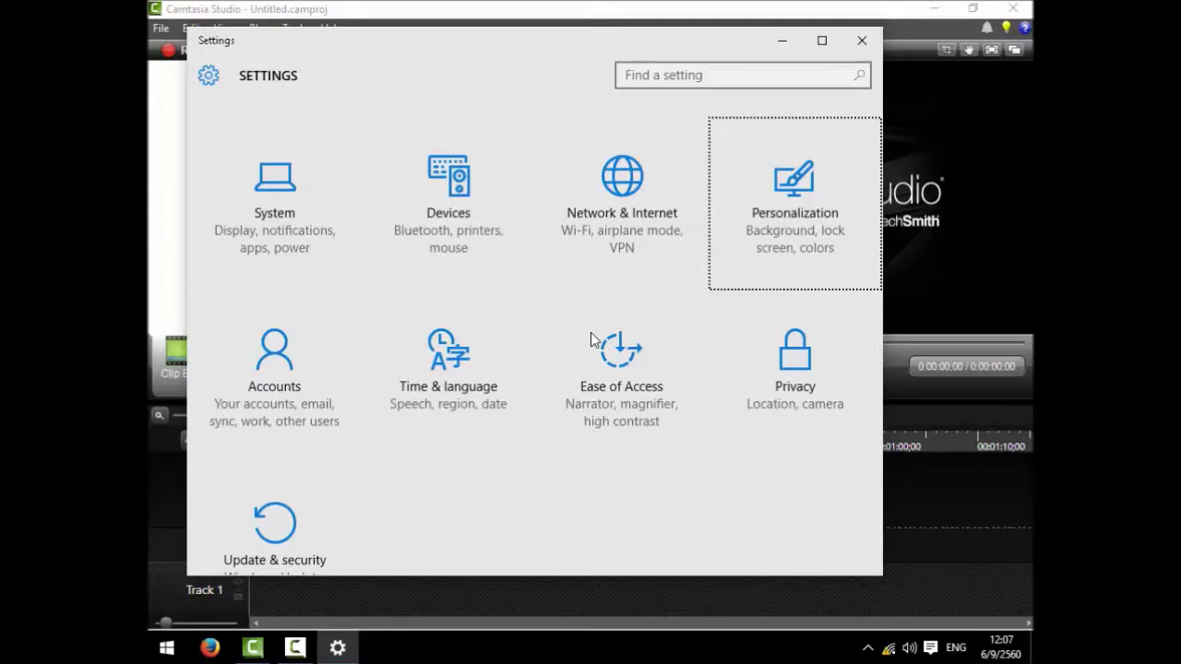
{"action": "key", "text": "Left"}
{"action": "key", "text": "Right"}
{"action": "key", "text": "Return"}
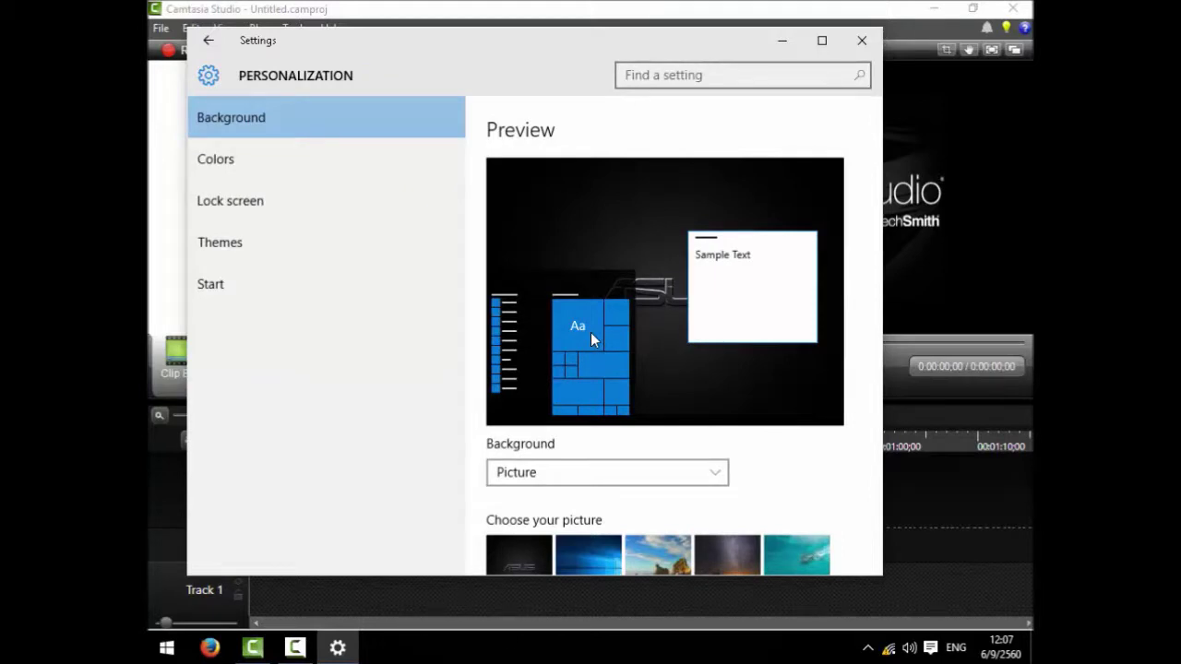
- Switch to the Themes page and open the Desktop icon settings
{"action": "key", "text": "Down"}
{"action": "key", "text": "Down"}
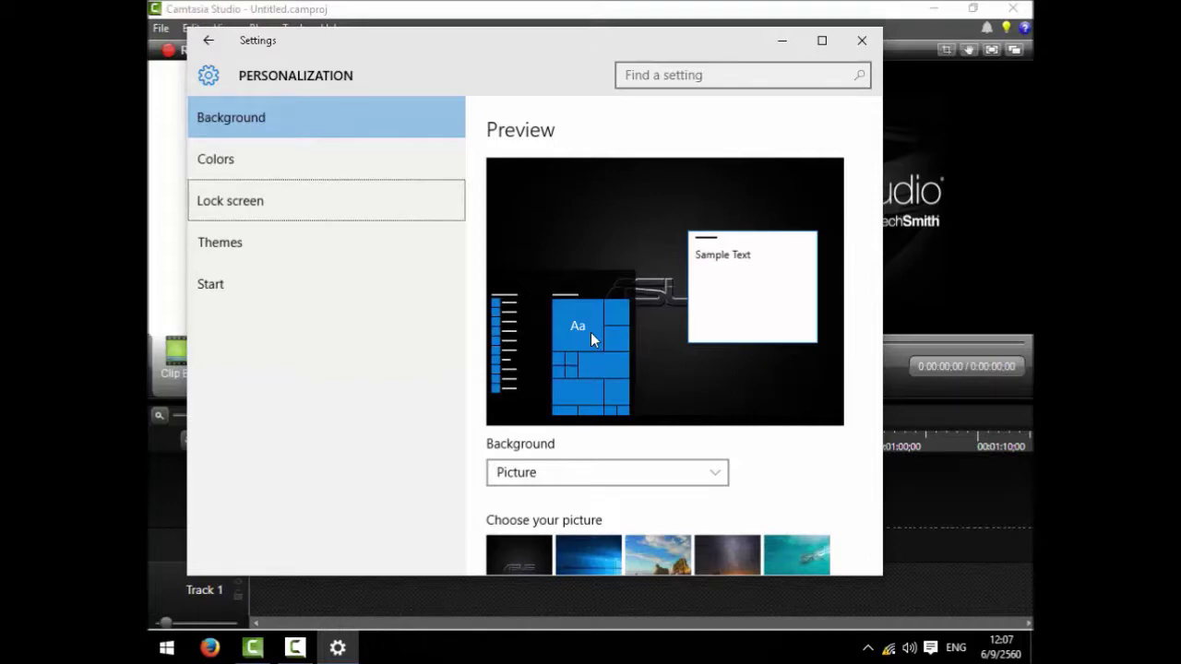
{"action": "key", "text": "Down"}
{"action": "key", "text": "Down"}
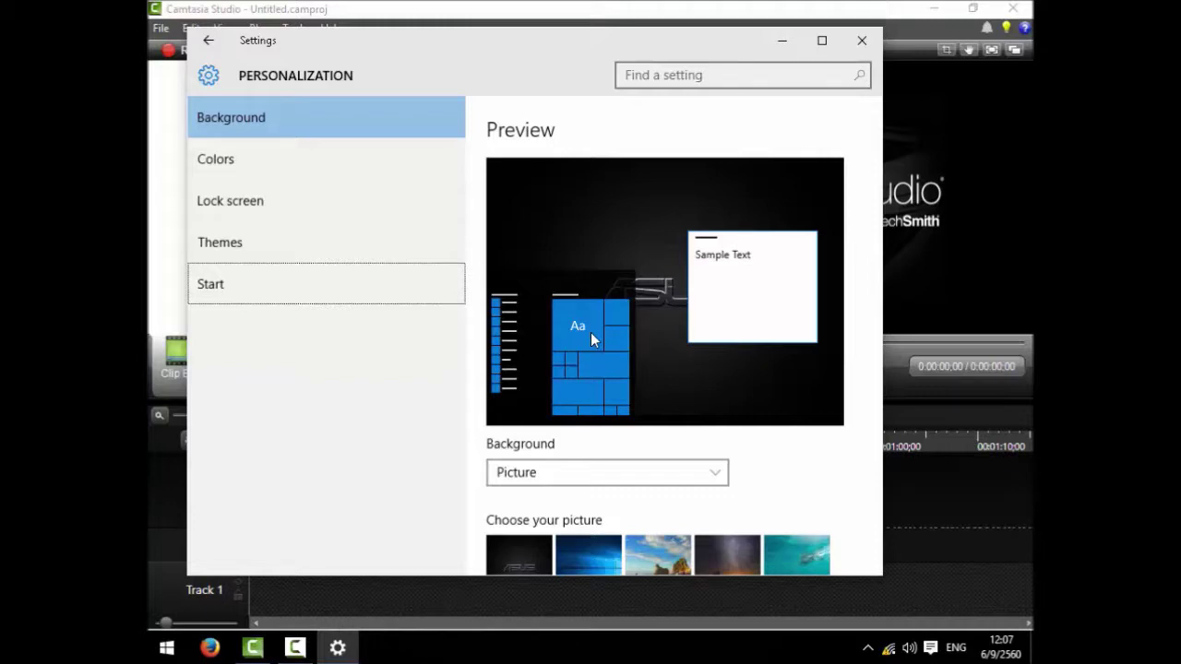
{"action": "key", "text": "Up"}
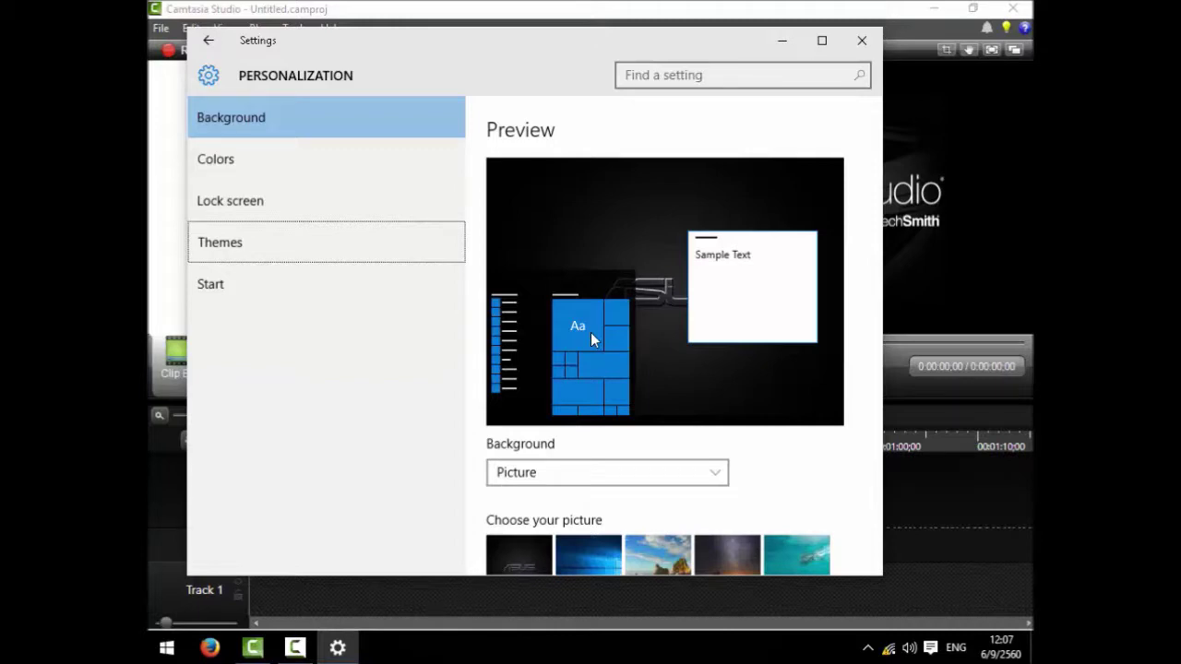
{"action": "key", "text": "Return"}
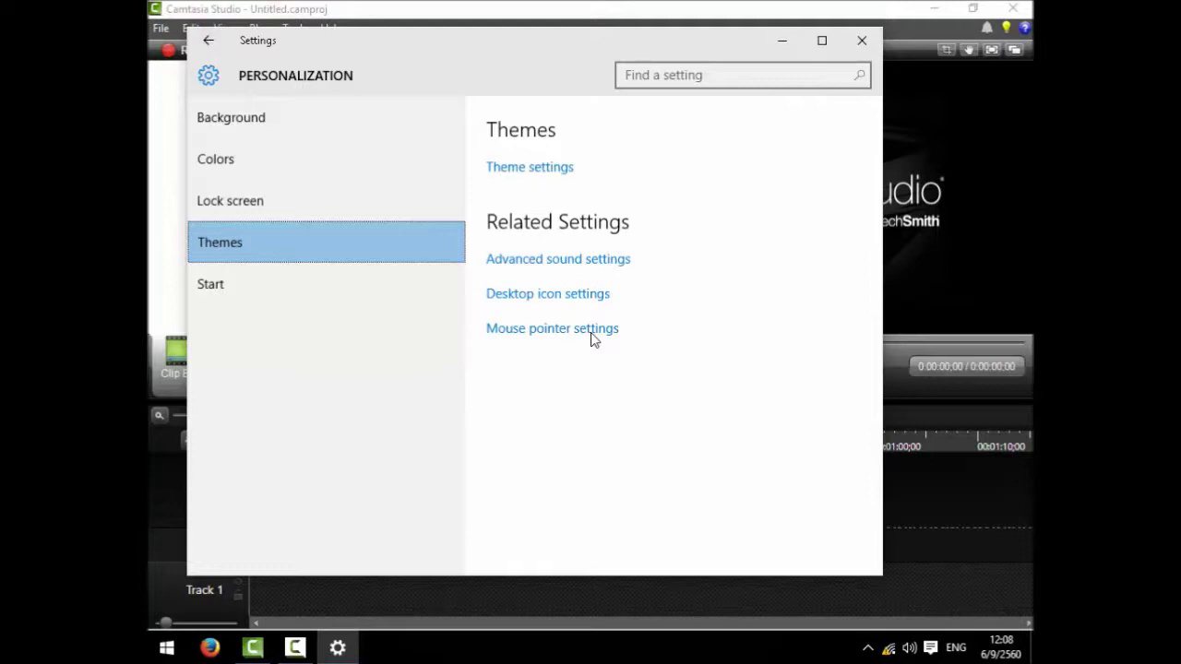
{"action": "key", "text": "Tab"}
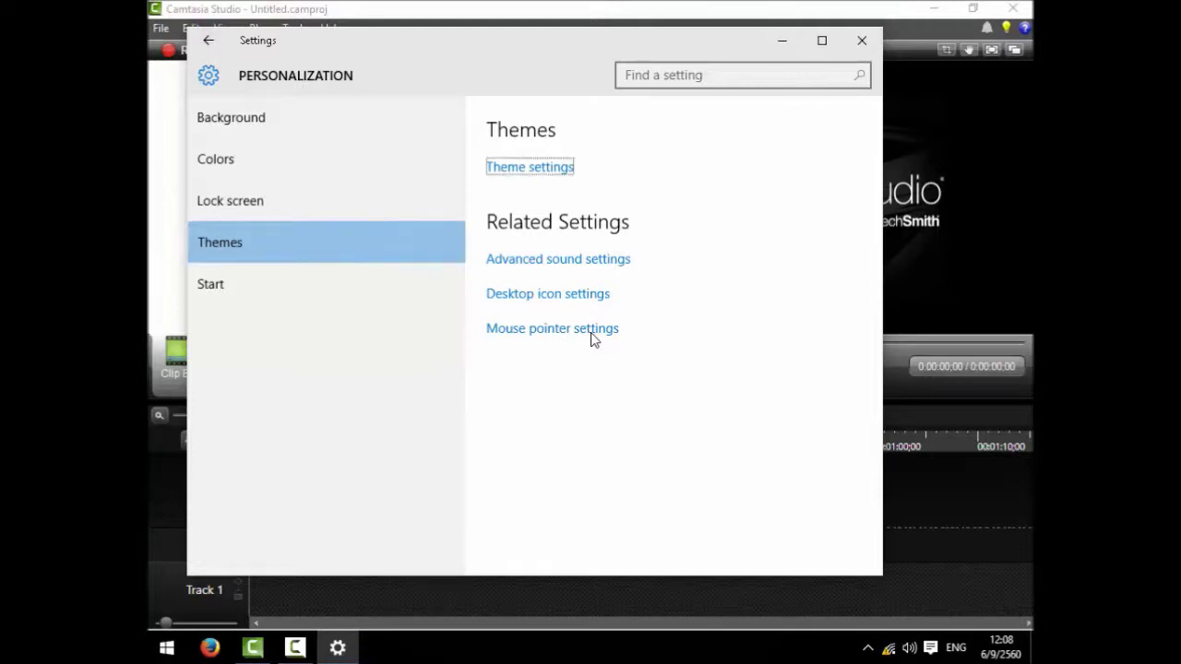
{"action": "key", "text": "Tab"}
{"action": "key", "text": "Tab"}
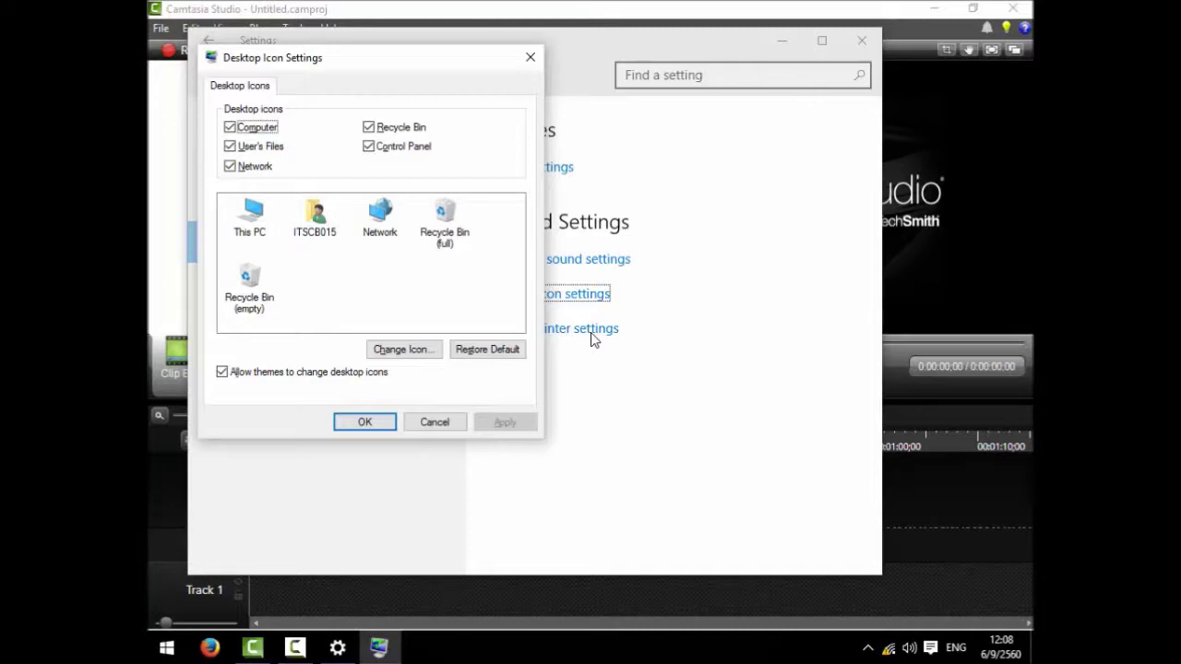
- Turn off the User's Files, Network, Control Panel and Computer desktop icons
{"action": "key", "text": "Tab"}
{"action": "key", "text": "space"}
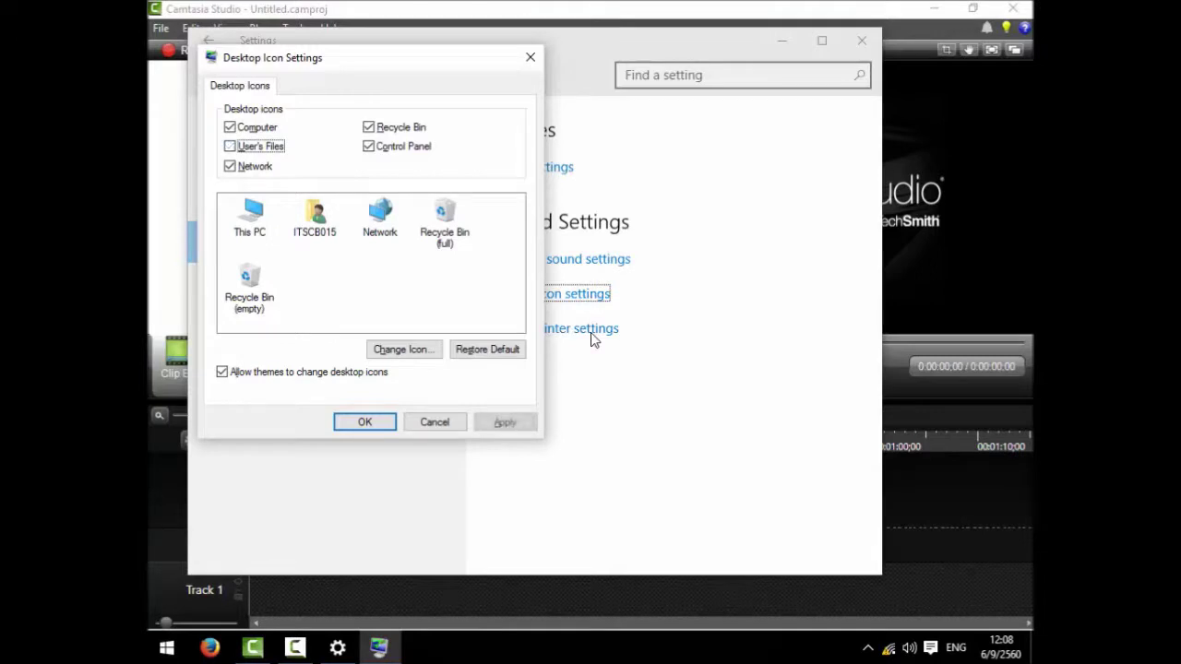
{"action": "key", "text": "Tab"}
{"action": "key", "text": "space"}
{"action": "key", "text": "Tab"}
{"action": "key", "text": "Tab"}
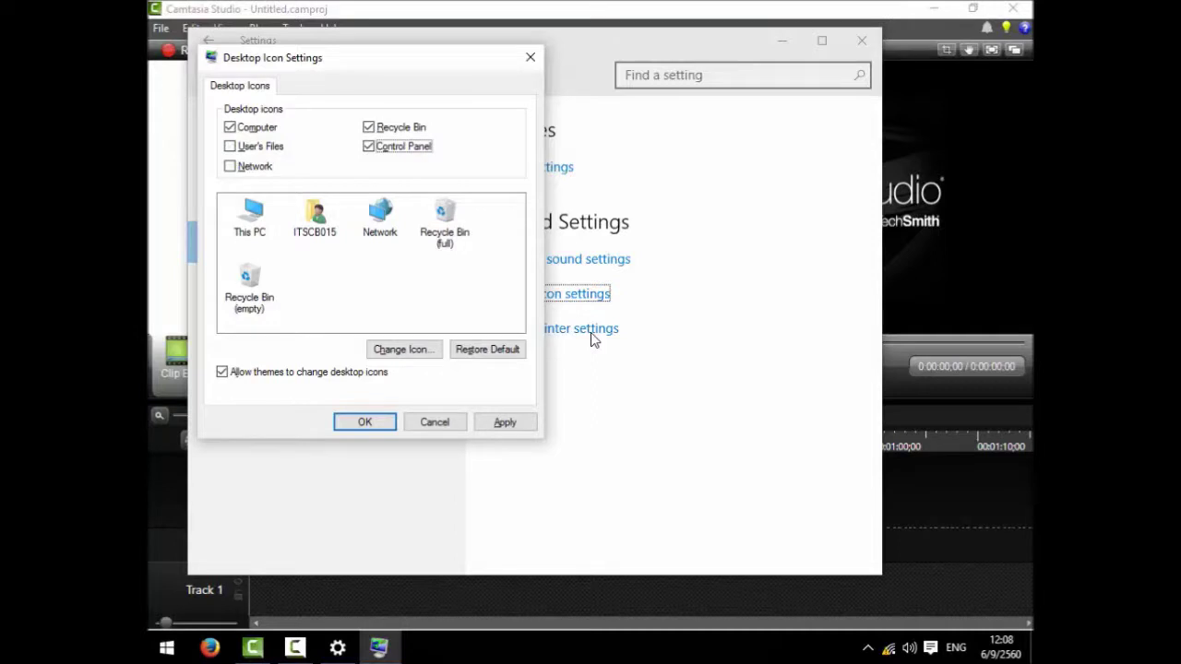
{"action": "key", "text": "space"}
{"action": "key", "text": "shift+Tab"}
{"action": "key", "text": "shift+Tab"}
{"action": "key", "text": "shift+Tab"}
{"action": "key", "text": "shift+Tab"}
{"action": "key", "text": "space"}
{"action": "key", "text": "Tab"}
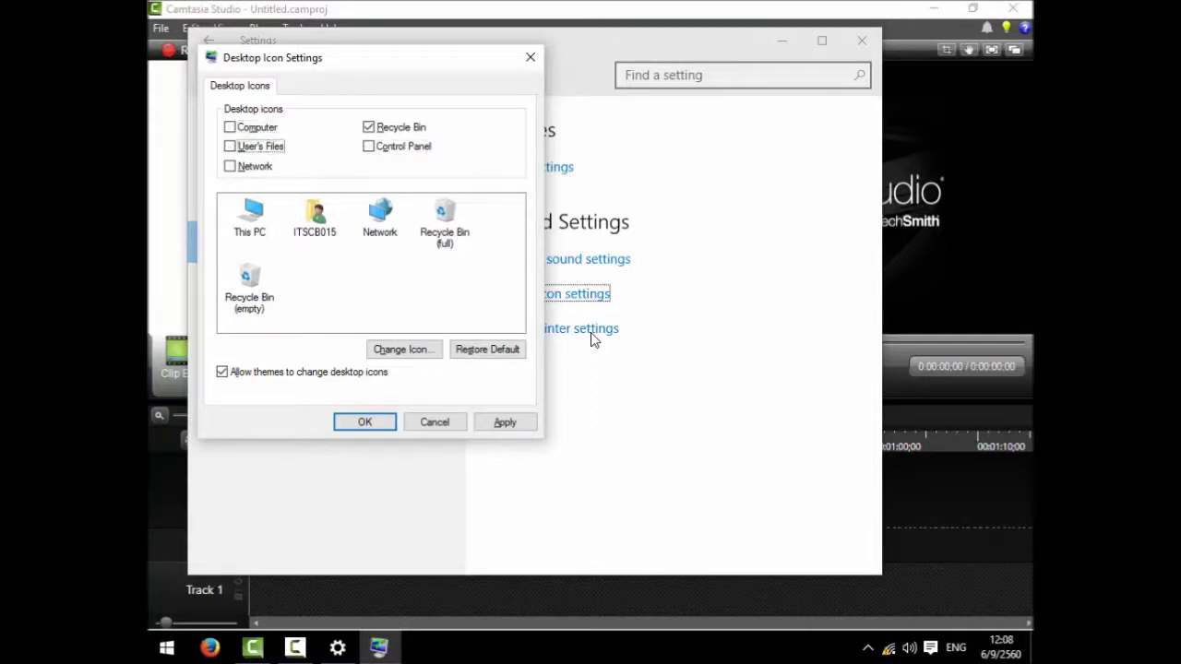
- Turn the Control Panel, Computer and User's Files desktop icons back on
{"action": "key", "text": "space"}
{"action": "key", "text": "space"}
{"action": "key", "text": "shift+Tab"}
{"action": "key", "text": "Up"}
{"action": "key", "text": "space"}
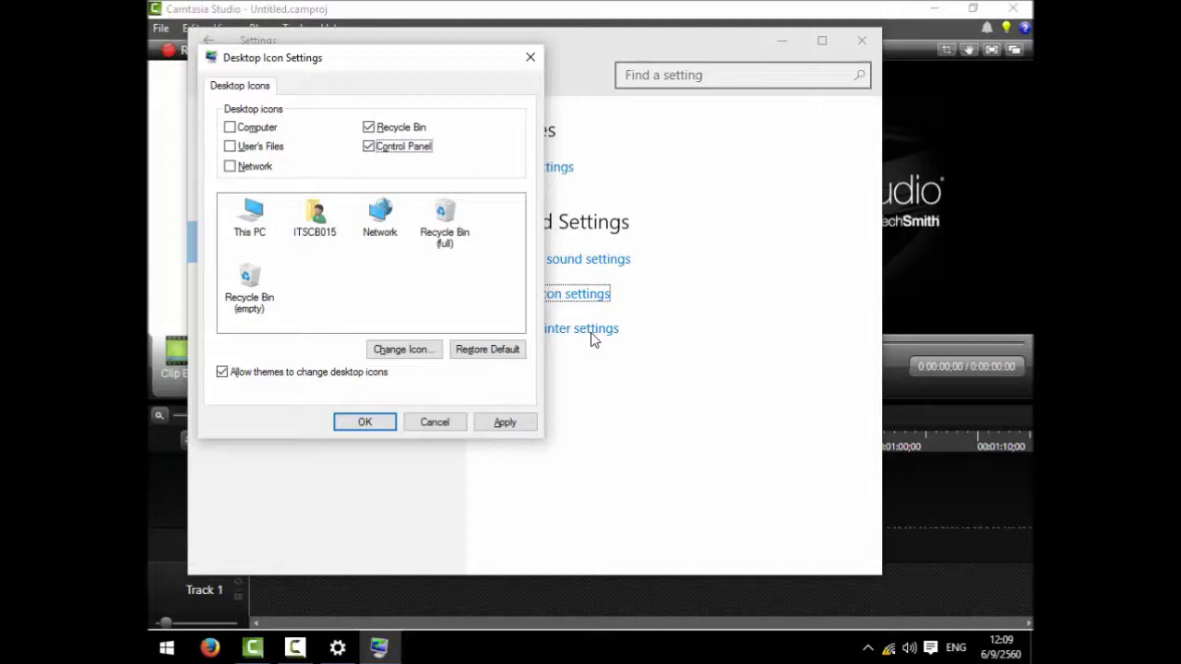
{"action": "key", "text": "Down"}
{"action": "key", "text": "space"}
{"action": "key", "text": "Down"}
{"action": "key", "text": "space"}
{"action": "key", "text": "Down"}
{"action": "key", "text": "space"}
{"action": "key", "text": "Down"}
{"action": "key", "text": "space"}
{"action": "key", "text": "space"}
{"action": "key", "text": "Down"}
{"action": "key", "text": "Down"}
{"action": "key", "text": "Down"}
{"action": "key", "text": "Down"}
{"action": "key", "text": "space"}
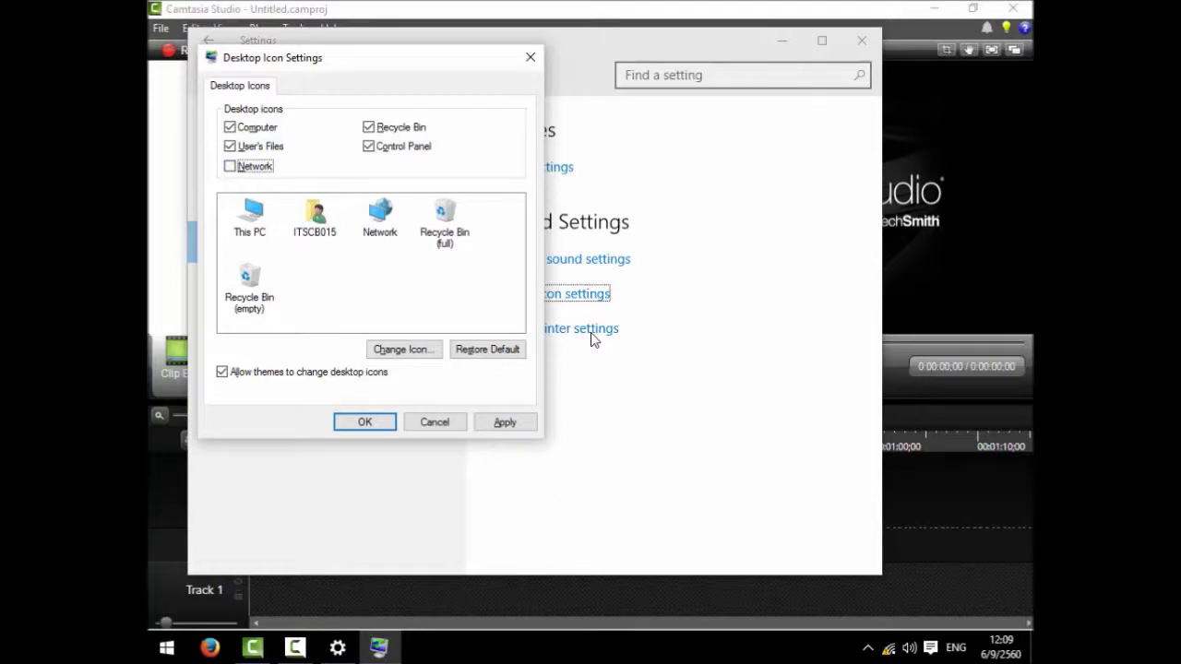
- Look through the system icons whose image can be changed, from This PC to both Recycle Bin states
{"action": "key", "text": "Tab"}
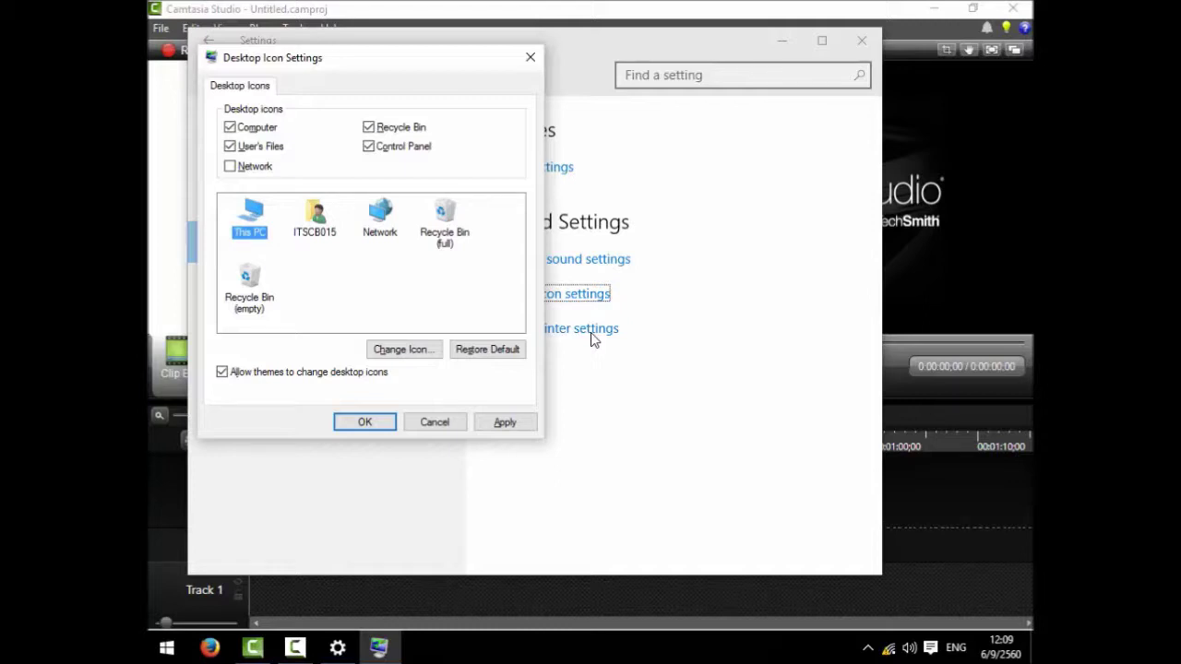
{"action": "key", "text": "Down"}
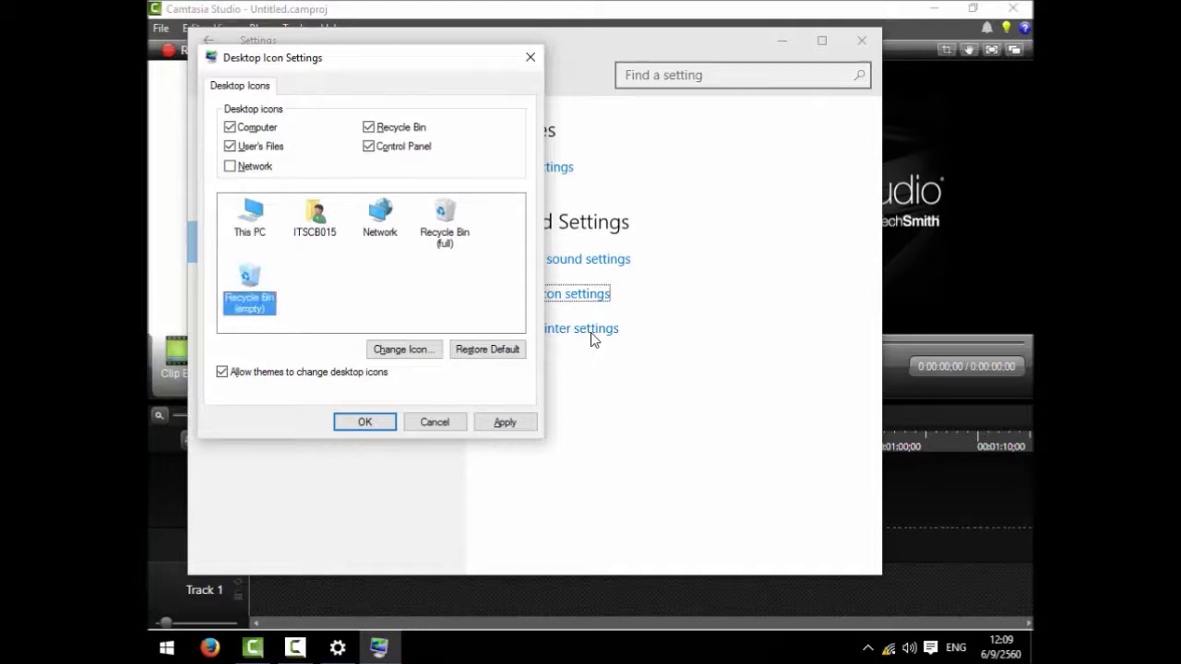
{"action": "key", "text": "Right"}
{"action": "key", "text": "Right"}
{"action": "key", "text": "Right"}
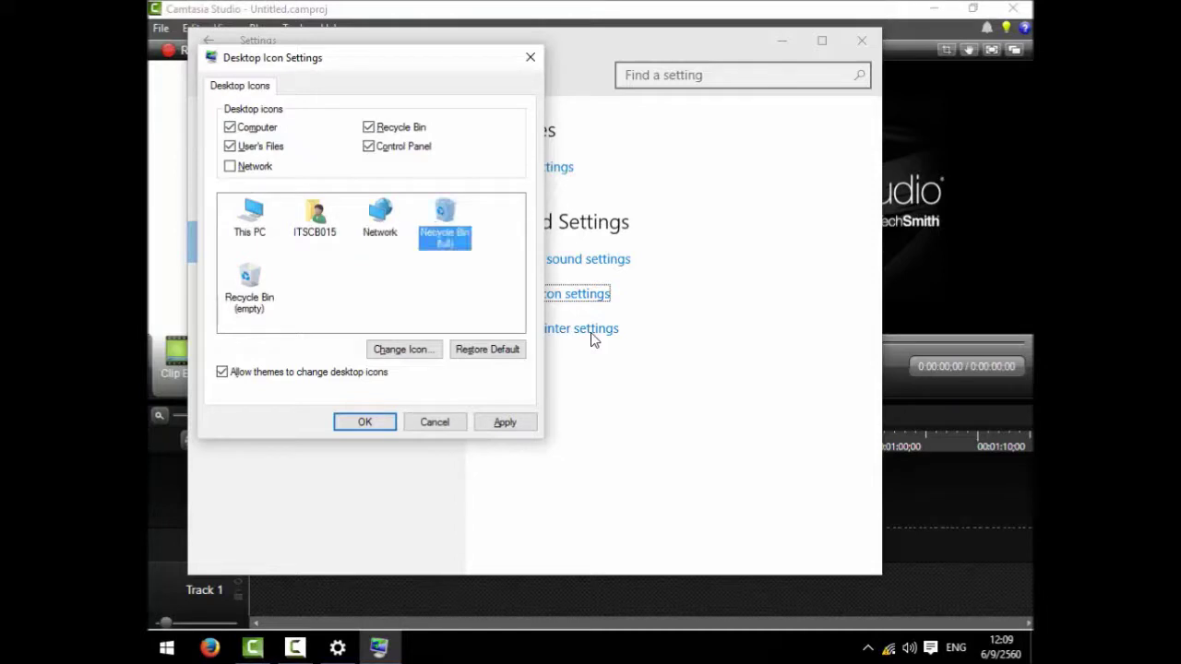
{"action": "key", "text": "Left"}
{"action": "key", "text": "Right"}
{"action": "key", "text": "Left"}
{"action": "key", "text": "Left"}
{"action": "key", "text": "Left"}
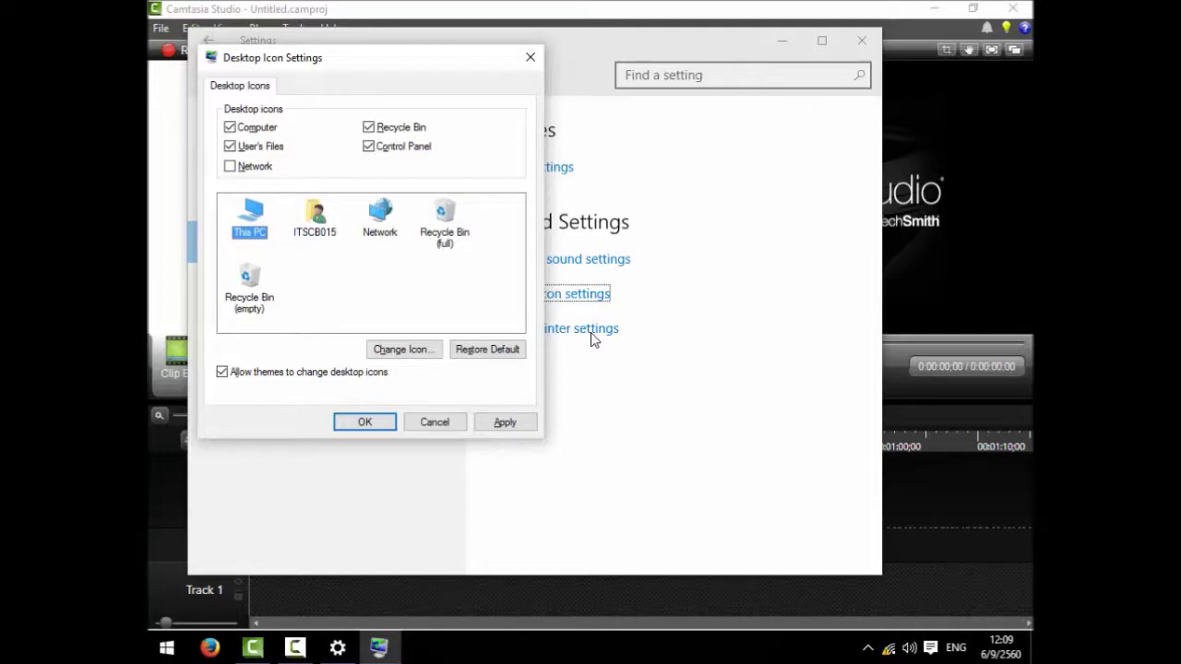
- Review the remaining desktop icon options, then confirm the choices and close the Settings window
{"action": "key", "text": "shift+Tab"}
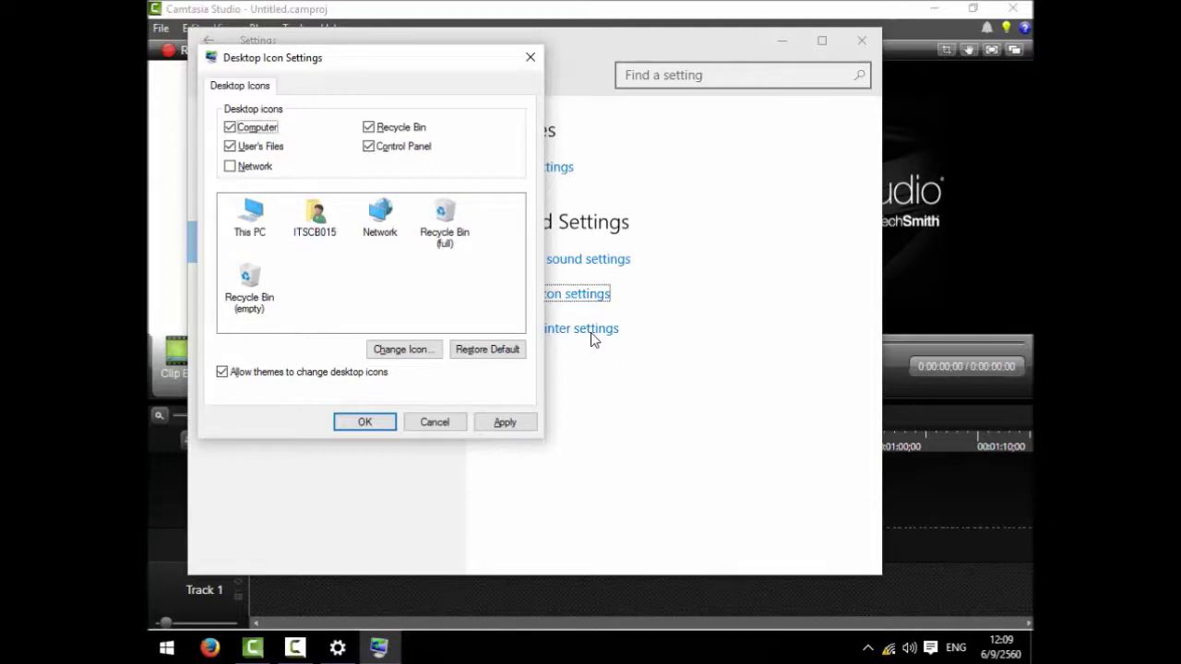
{"action": "key", "text": "Tab"}
{"action": "key", "text": "Tab"}
{"action": "key", "text": "Tab"}
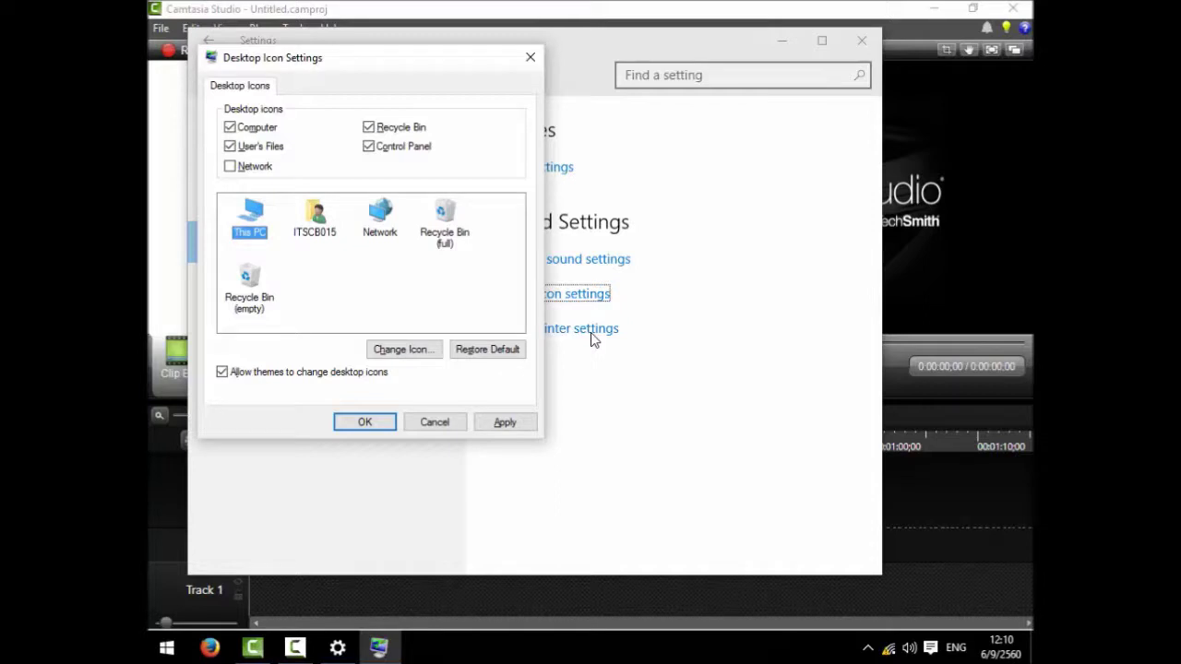
{"action": "key", "text": "Tab"}
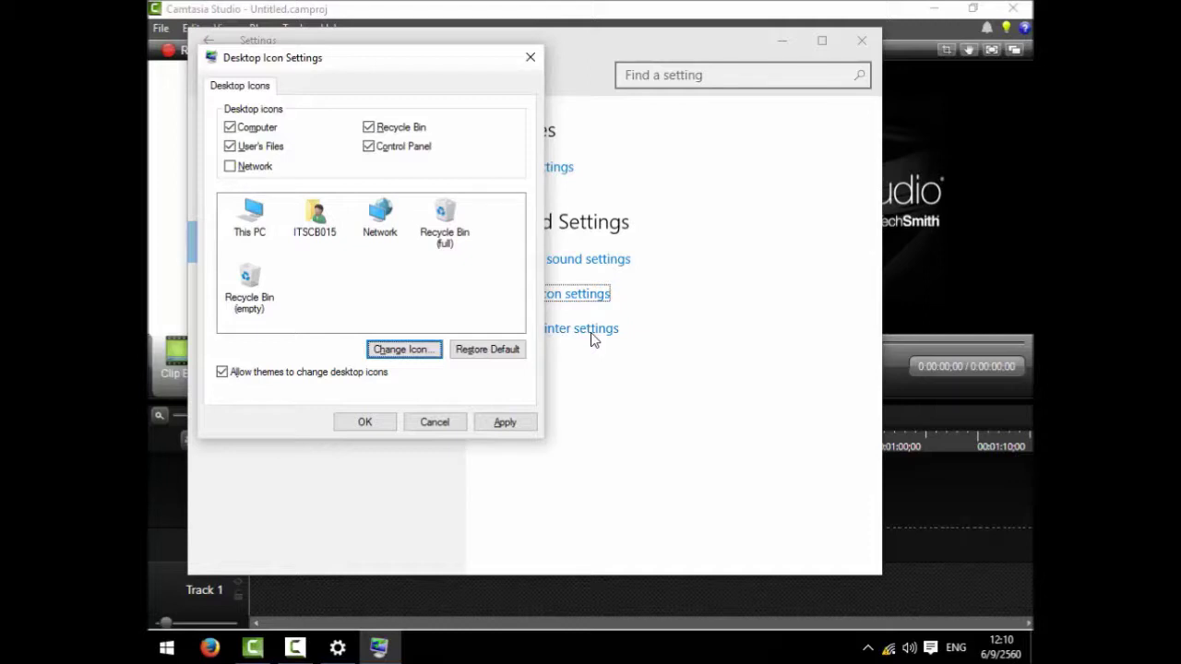
{"action": "key", "text": "Tab"}
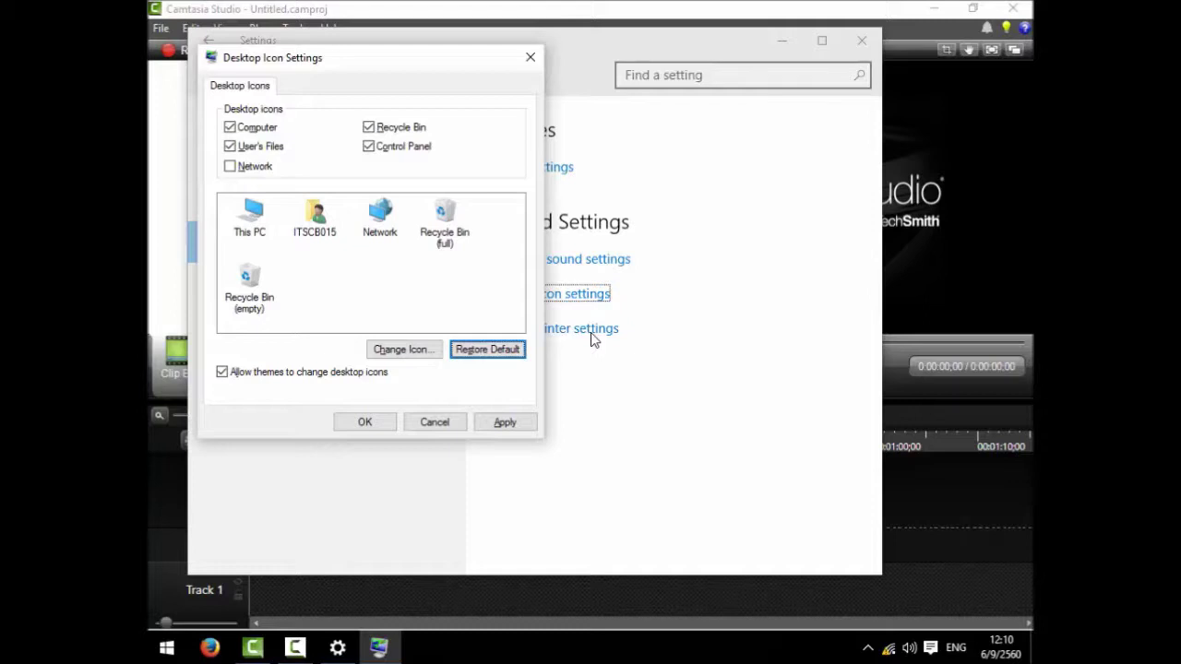
{"action": "key", "text": "Tab"}
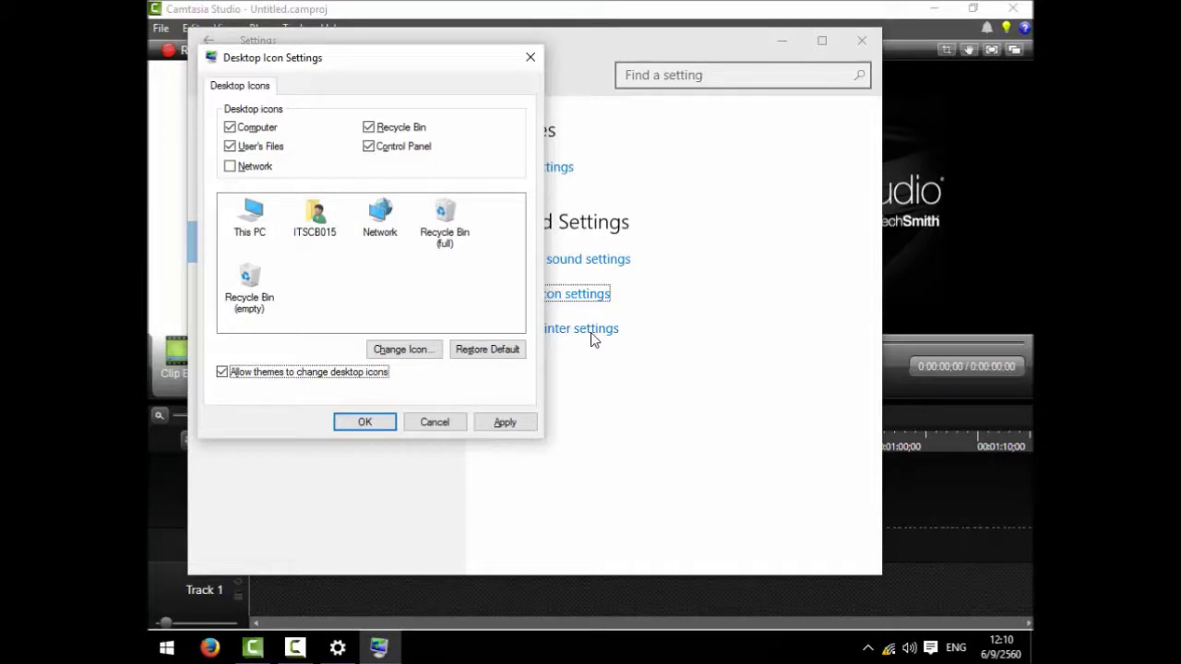
{"action": "key", "text": "Tab"}
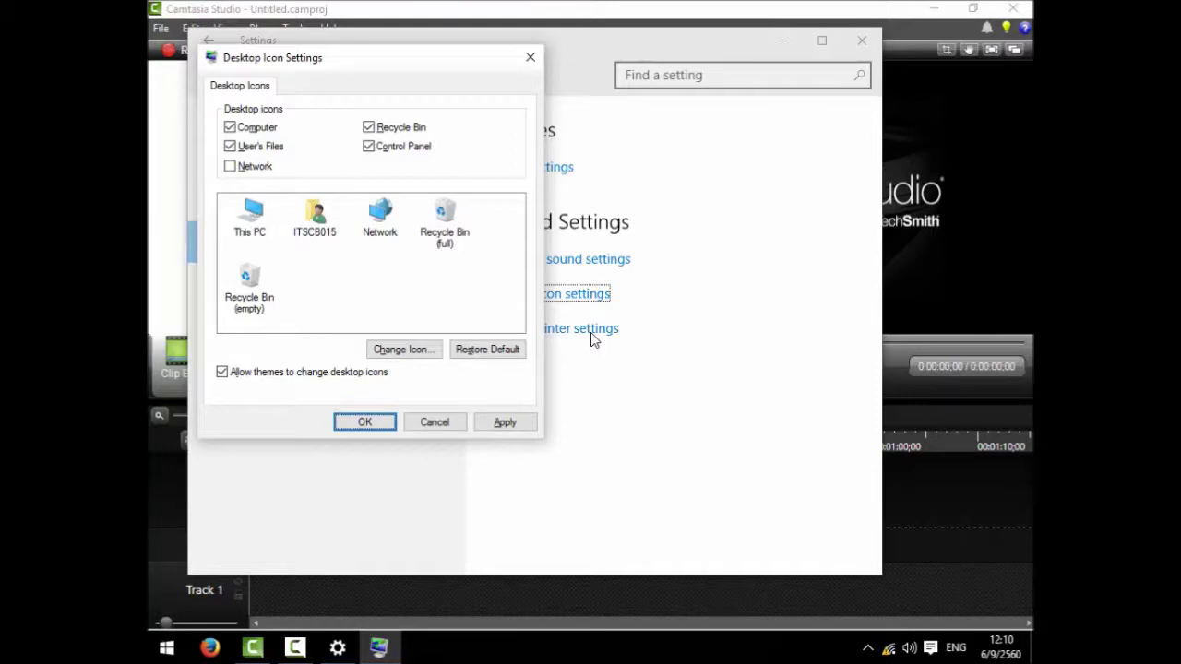
{"action": "key", "text": "Return"}
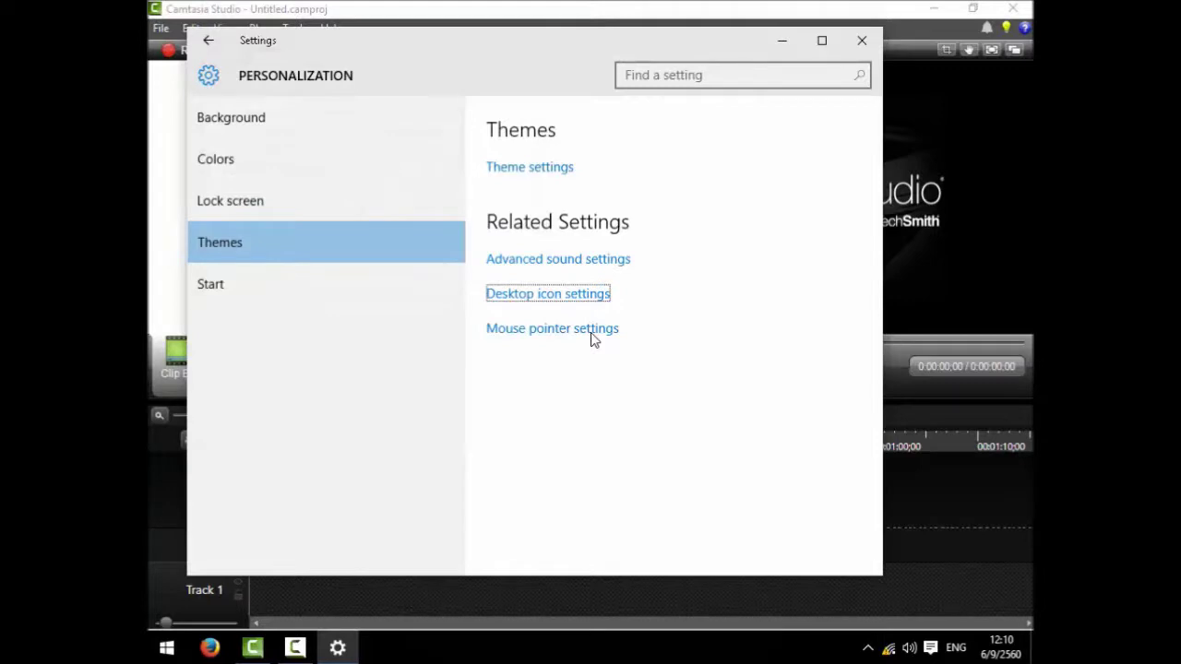
{"action": "key", "text": "alt+F4"}
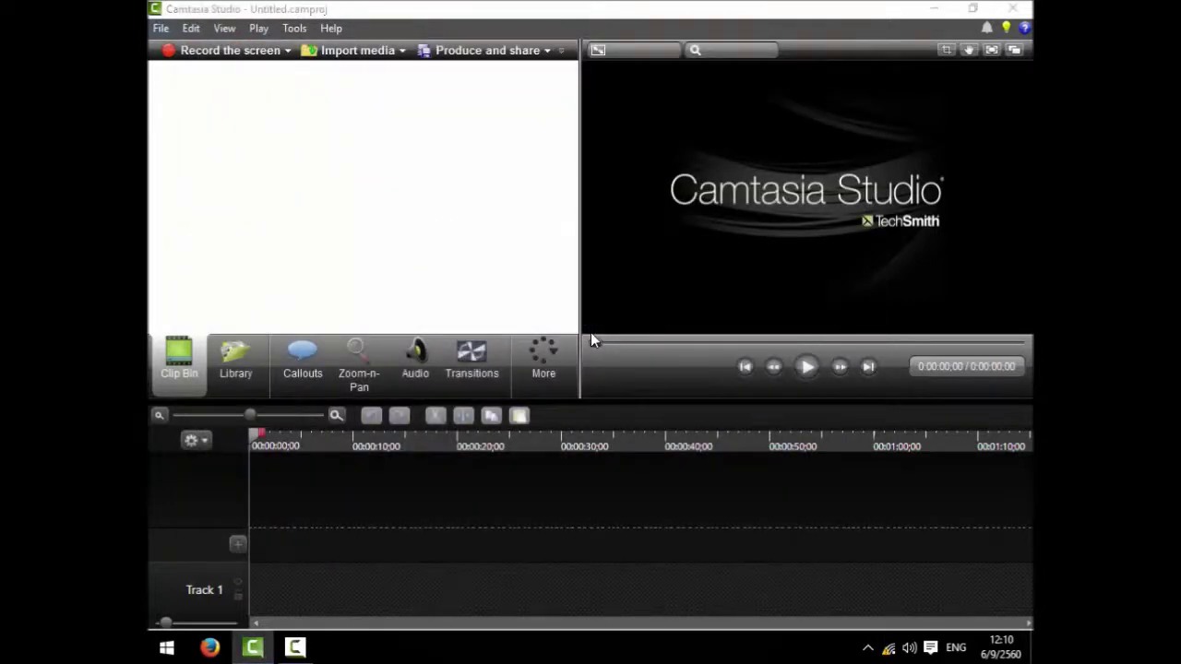
{"action": "key", "text": "F9"}
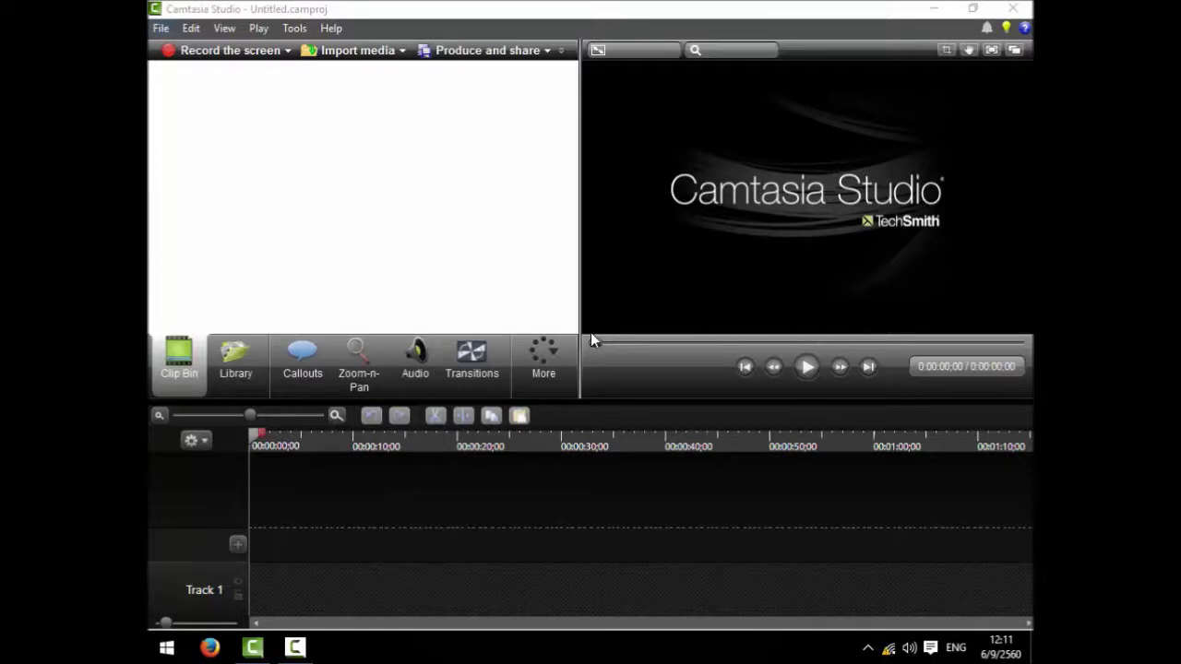
- Open the Start menu and display the full list of all apps
{"action": "key", "text": "super"}
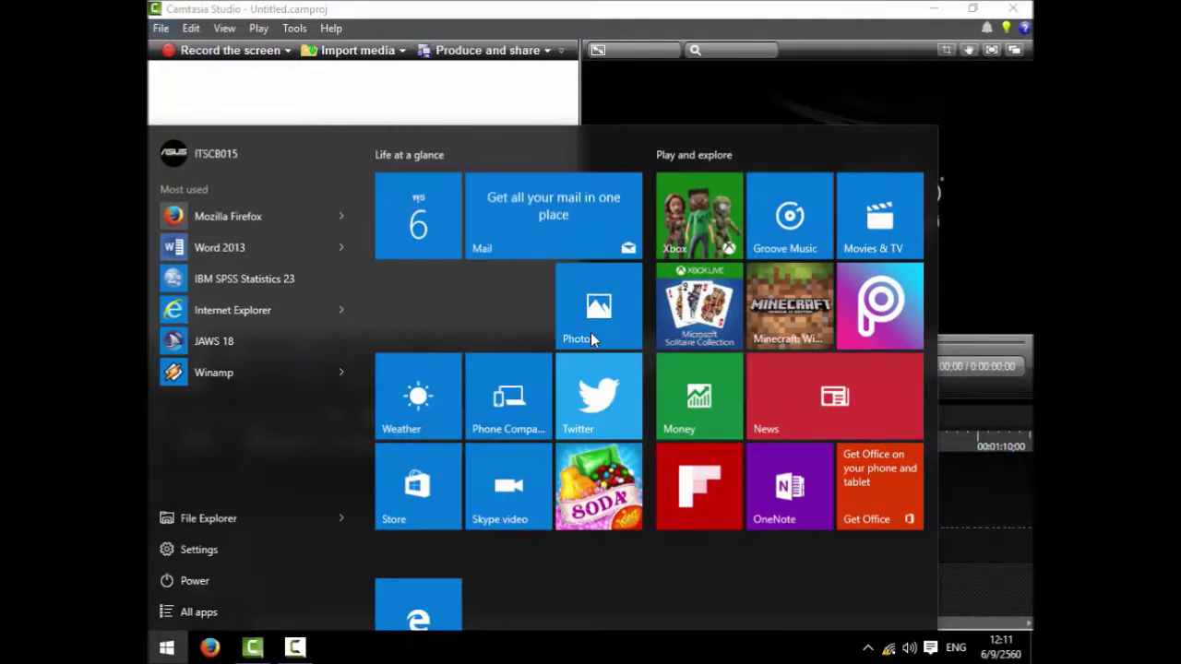
{"action": "key", "text": "Down"}
{"action": "key", "text": "Down"}
{"action": "key", "text": "Down"}
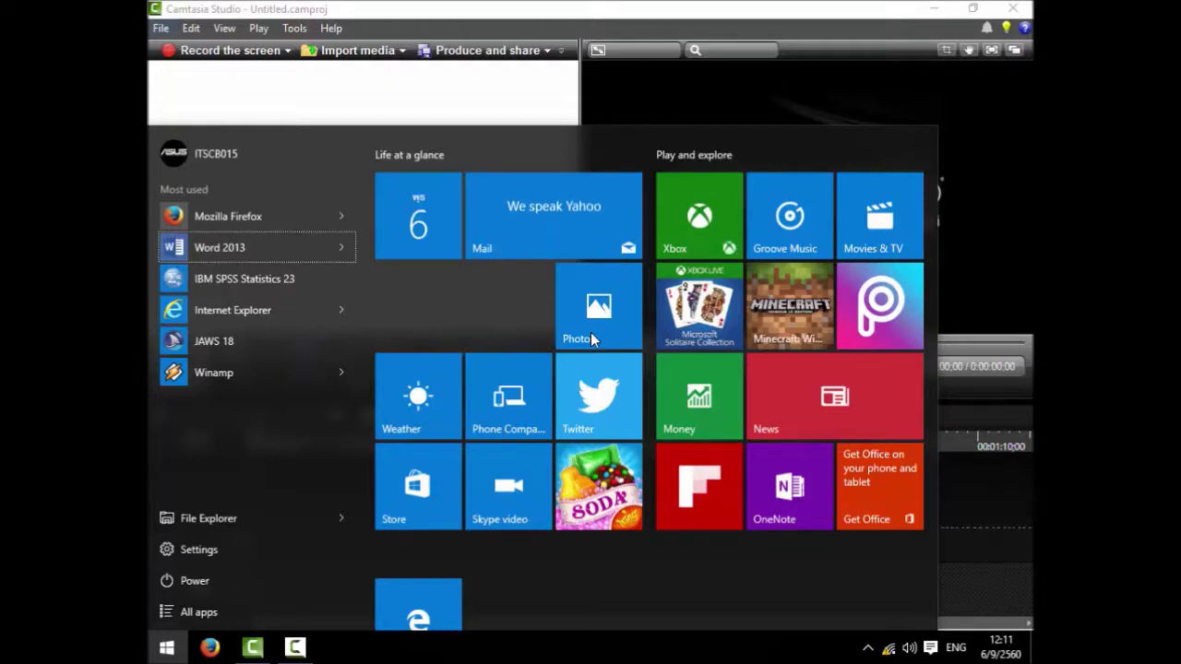
{"action": "key", "text": "Right"}
{"action": "key", "text": "Tab"}
{"action": "key", "text": "Right"}
{"action": "key", "text": "Down"}
{"action": "key", "text": "Down"}
{"action": "key", "text": "Return"}
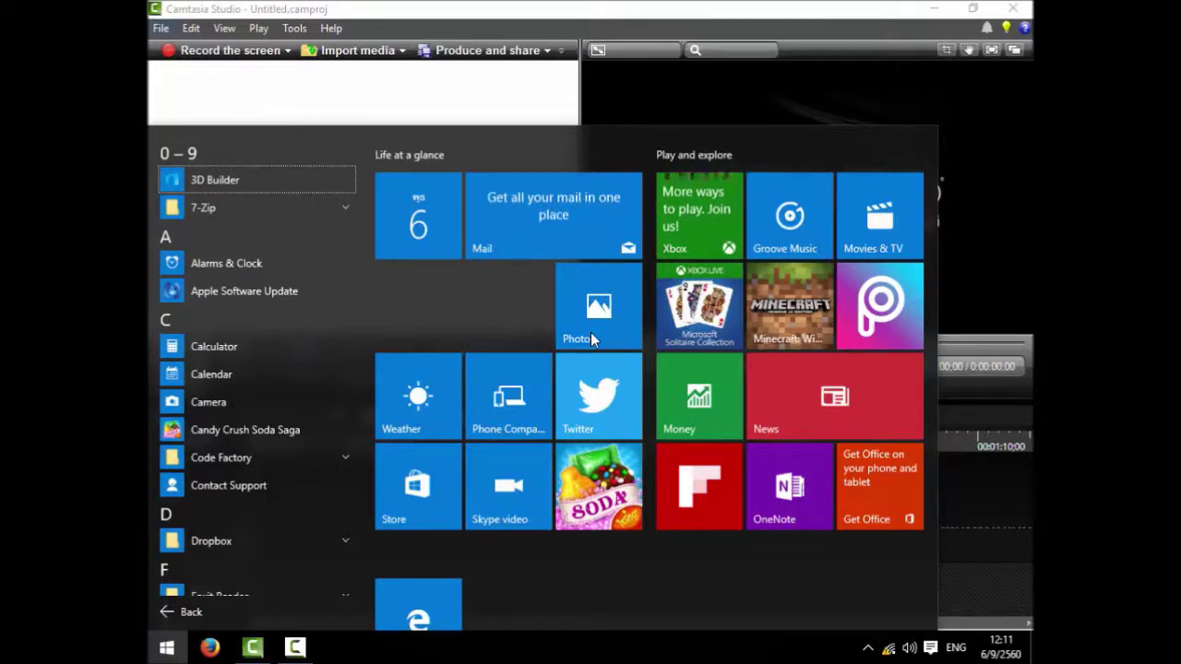
- Expand the Microsoft Office 2013 folder under M in the all apps list
{"action": "key", "text": "Down"}
{"action": "key", "text": "Down"}
{"action": "key", "text": "Down"}
{"action": "key", "text": "Down"}
{"action": "key", "text": "Down"}
{"action": "key", "text": "Down"}
{"action": "key", "text": "Down"}
{"action": "key", "text": "Down"}
{"action": "key", "text": "Down"}
{"action": "key", "text": "Down"}
{"action": "key", "text": "Down"}
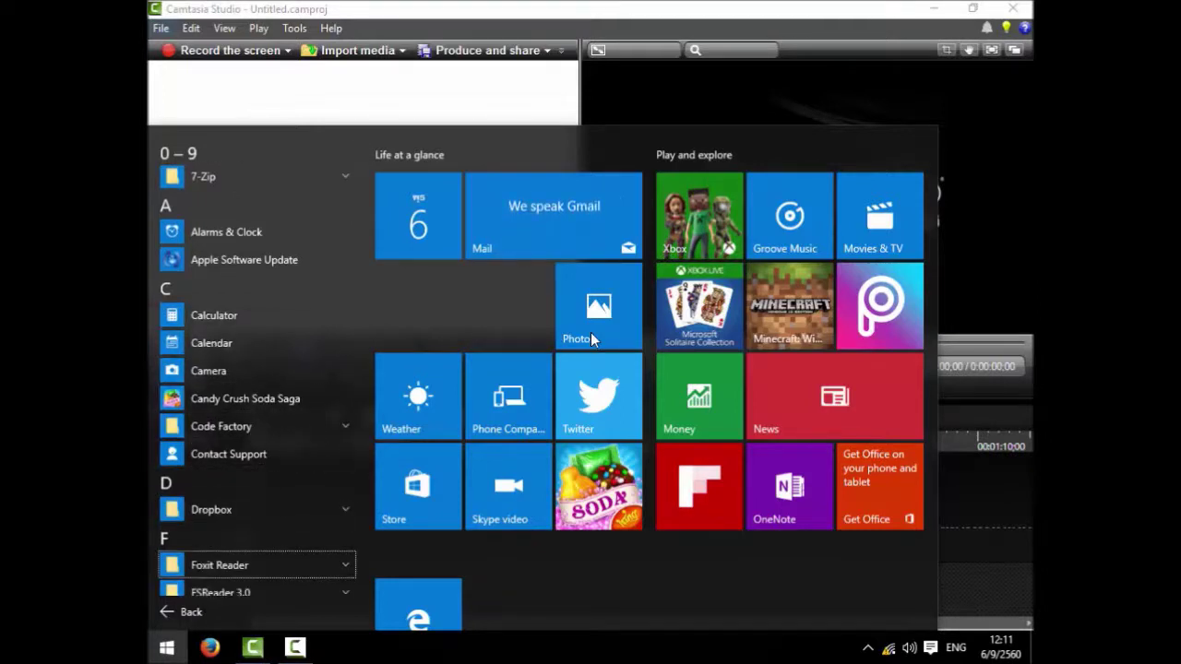
{"action": "key", "text": "Down"}
{"action": "key", "text": "Down"}
{"action": "key", "text": "Down"}
{"action": "key", "text": "Down"}
{"action": "key", "text": "Down"}
{"action": "key", "text": "Down"}
{"action": "key", "text": "Down"}
{"action": "key", "text": "Down"}
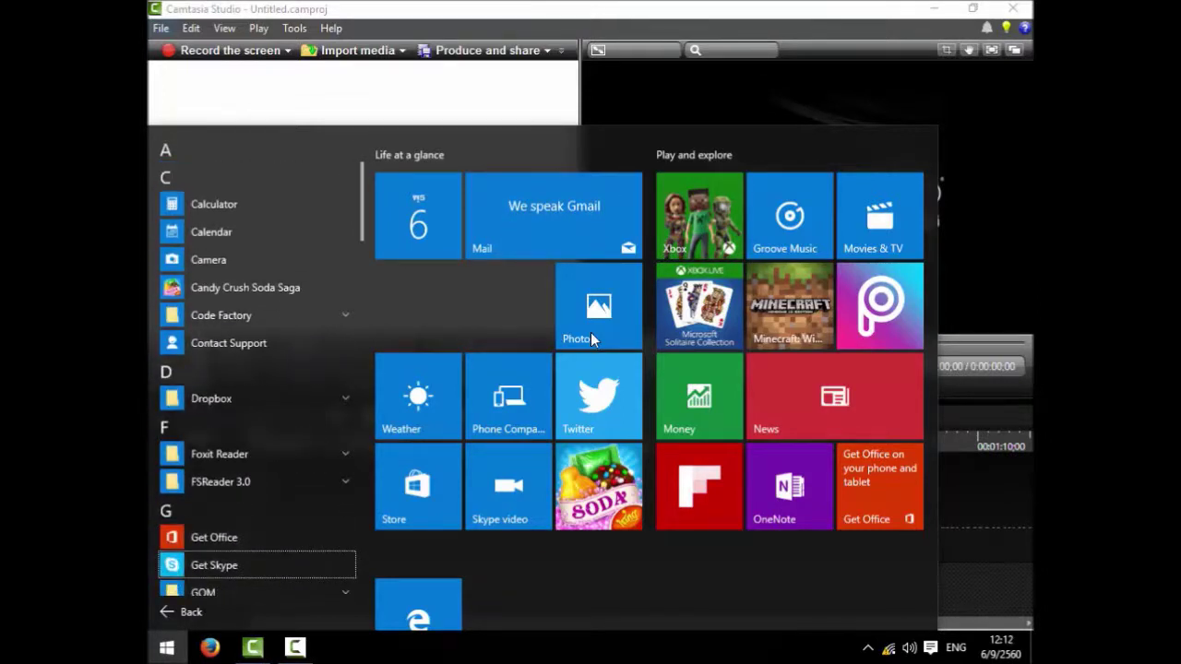
{"action": "key", "text": "Down"}
{"action": "key", "text": "Down"}
{"action": "key", "text": "Down"}
{"action": "key", "text": "Down"}
{"action": "key", "text": "Down"}
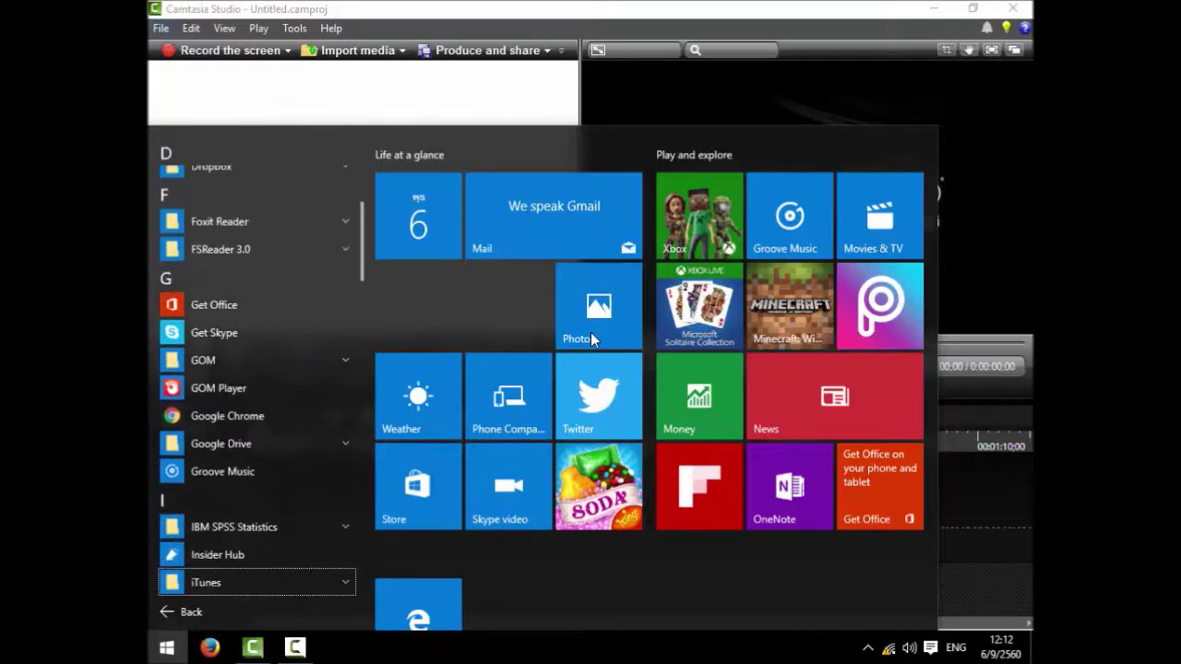
{"action": "key", "text": "Down"}
{"action": "key", "text": "Down"}
{"action": "key", "text": "Down"}
{"action": "key", "text": "Down"}
{"action": "key", "text": "Down"}
{"action": "key", "text": "Down"}
{"action": "key", "text": "Down"}
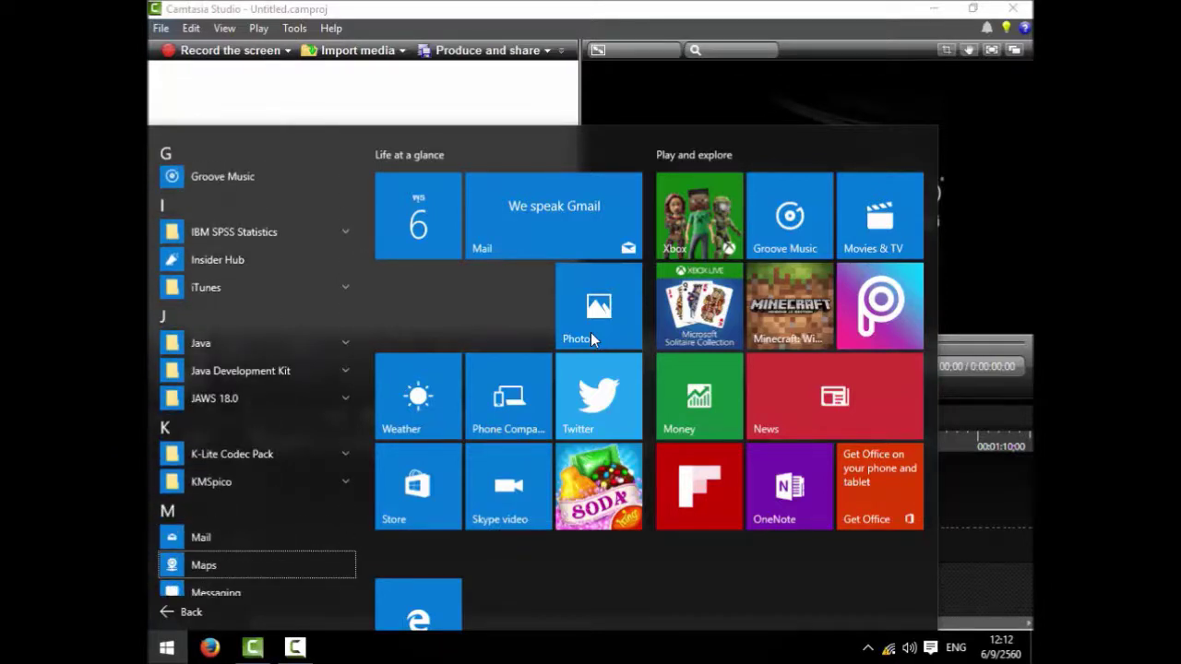
{"action": "key", "text": "Down"}
{"action": "key", "text": "Down"}
{"action": "key", "text": "Down"}
{"action": "key", "text": "Down"}
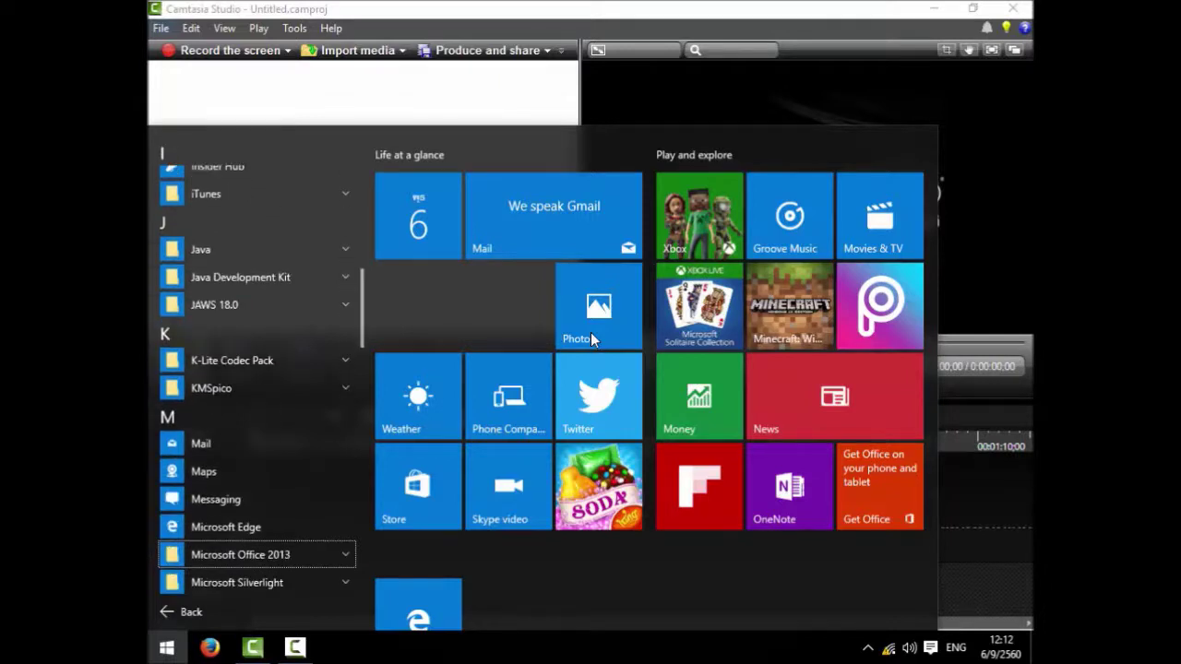
{"action": "key", "text": "Up"}
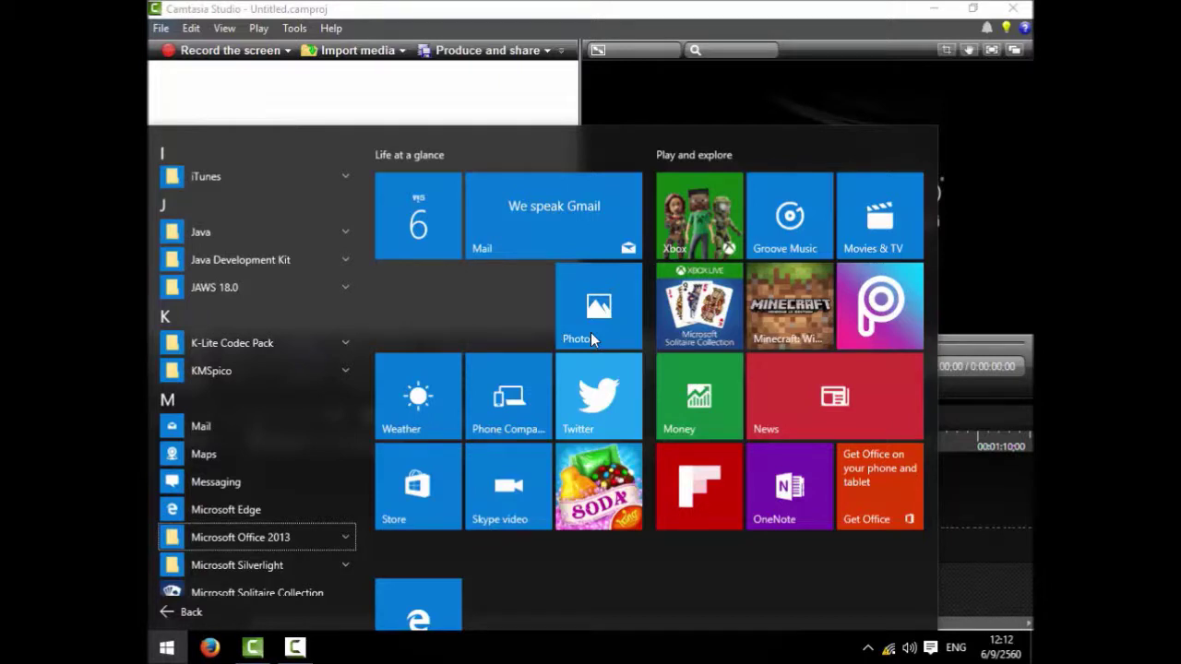
{"action": "key", "text": "Return"}
- Look through the programs inside the Microsoft Office 2013 folder, from Access 2013 down to the OneNote 2013 entry at its end
{"action": "key", "text": "Down"}
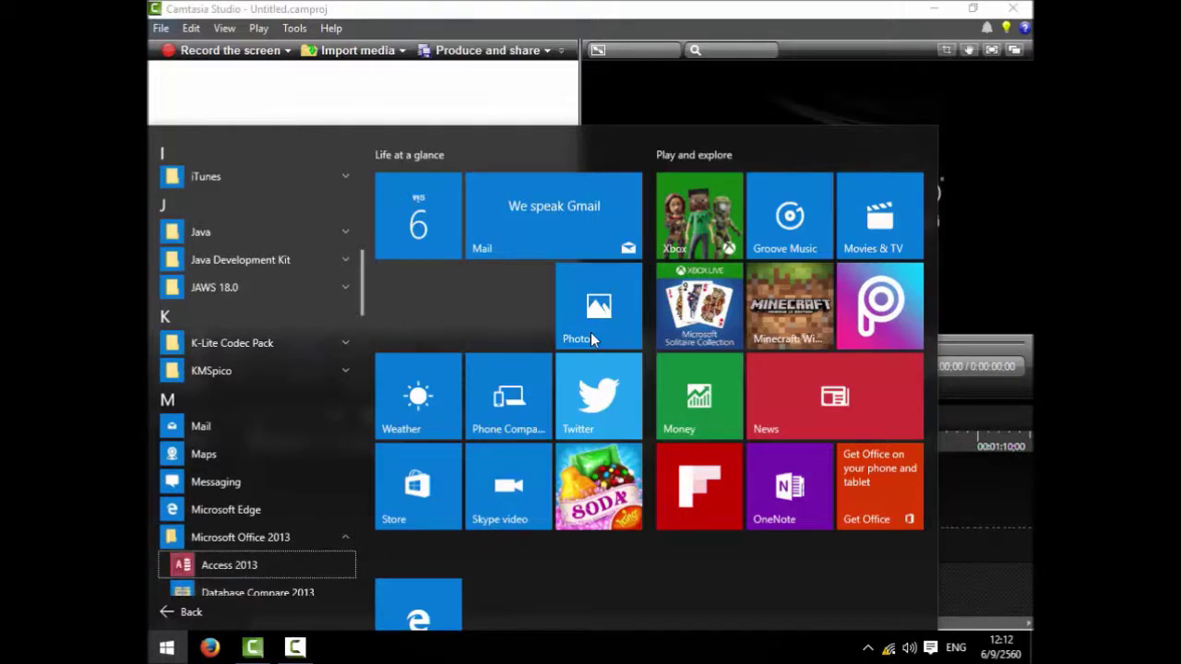
{"action": "key", "text": "Down"}
{"action": "key", "text": "Down"}
{"action": "key", "text": "Down"}
{"action": "key", "text": "Down"}
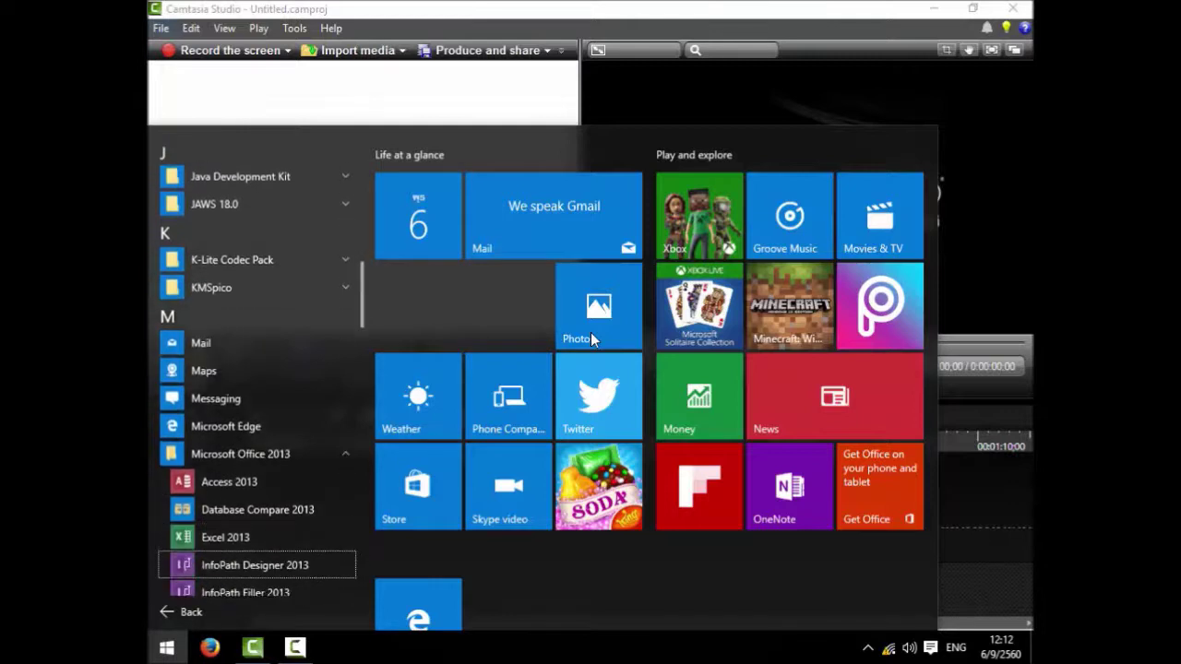
{"action": "key", "text": "Down"}
{"action": "key", "text": "Down"}
{"action": "key", "text": "Down"}
{"action": "key", "text": "Down"}
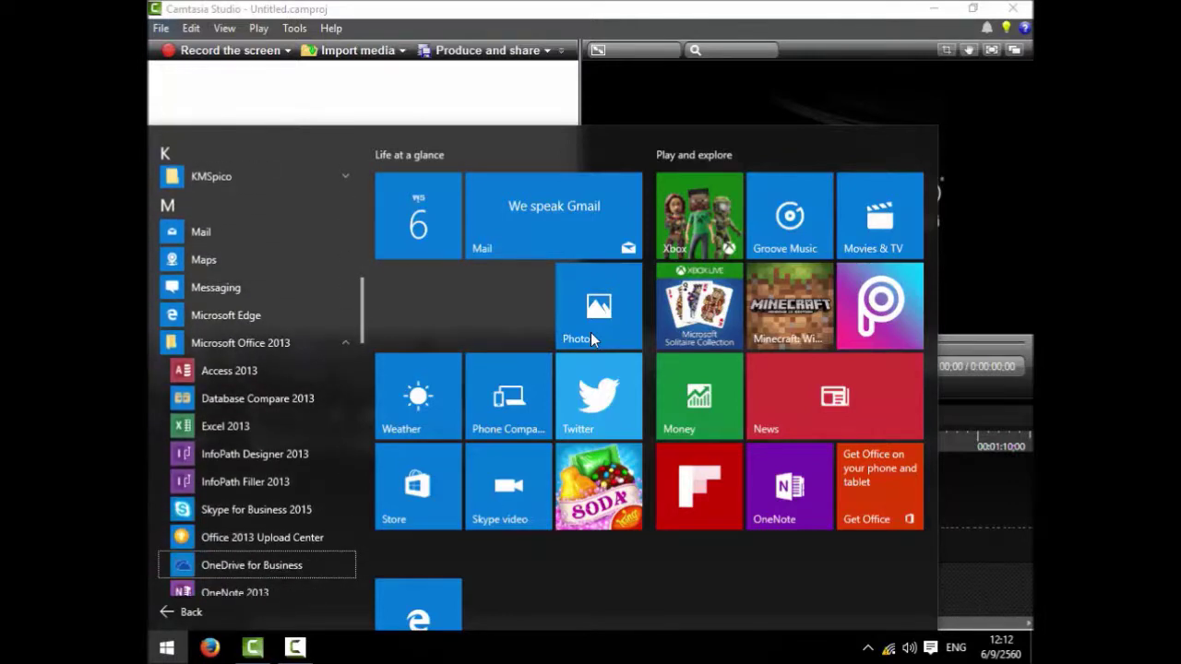
{"action": "key", "text": "Down"}
{"action": "key", "text": "Down"}
{"action": "key", "text": "Down"}
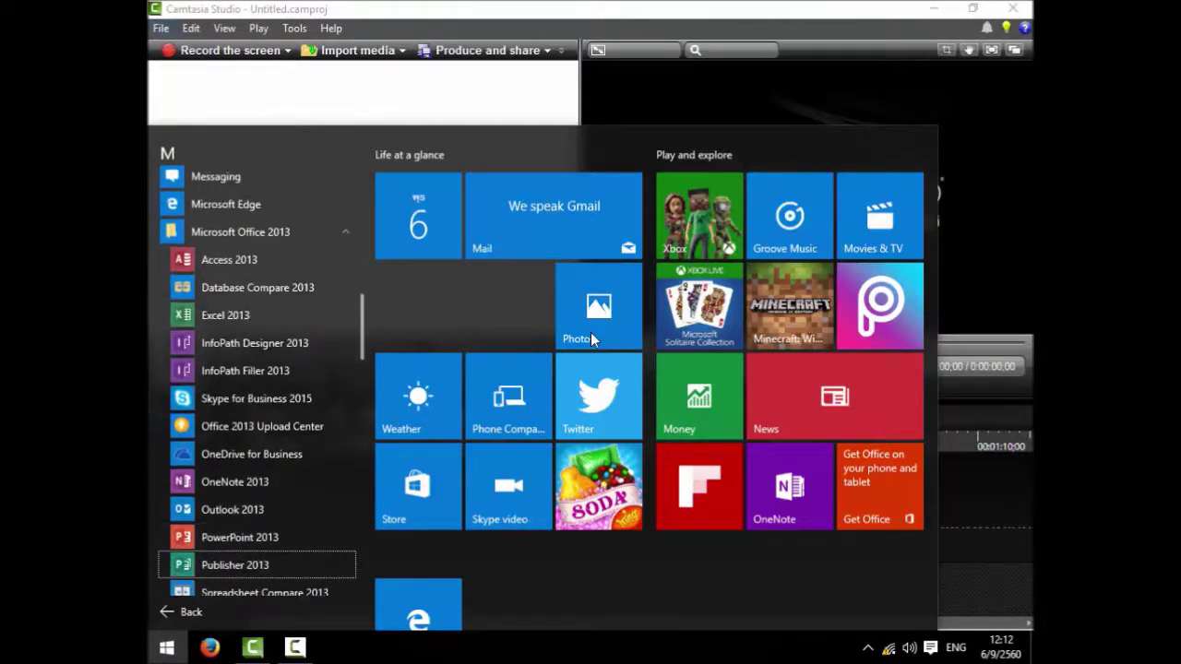
{"action": "key", "text": "Down"}
{"action": "key", "text": "Down"}
{"action": "key", "text": "Down"}
{"action": "key", "text": "Down"}
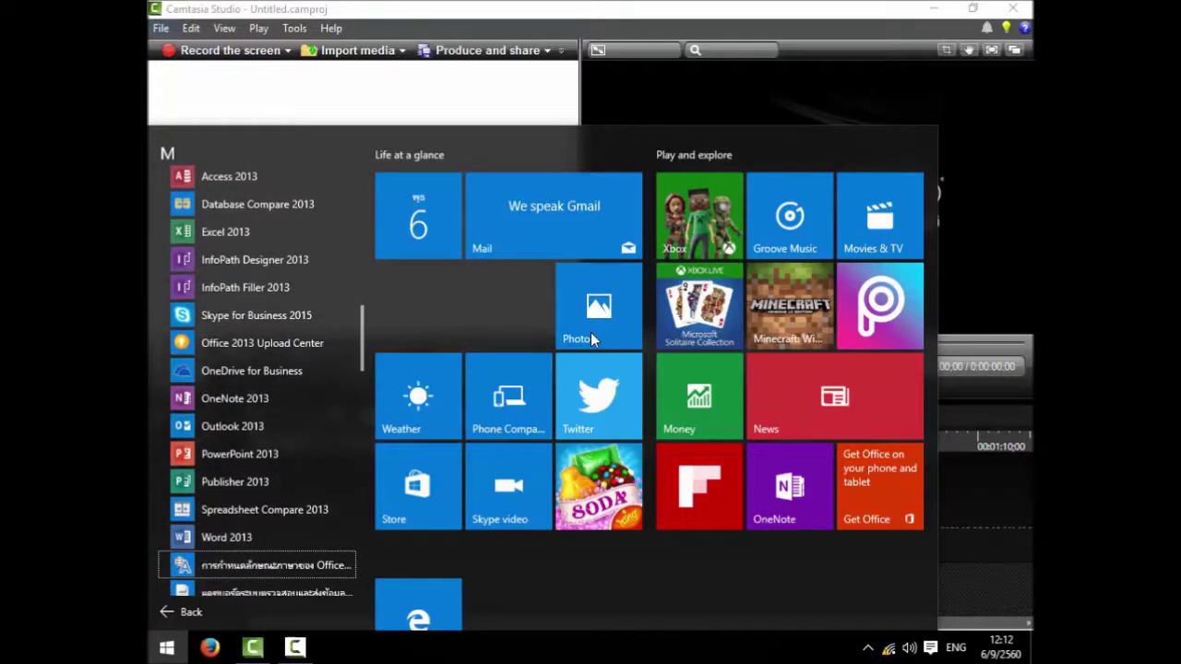
{"action": "key", "text": "Down"}
{"action": "key", "text": "Down"}
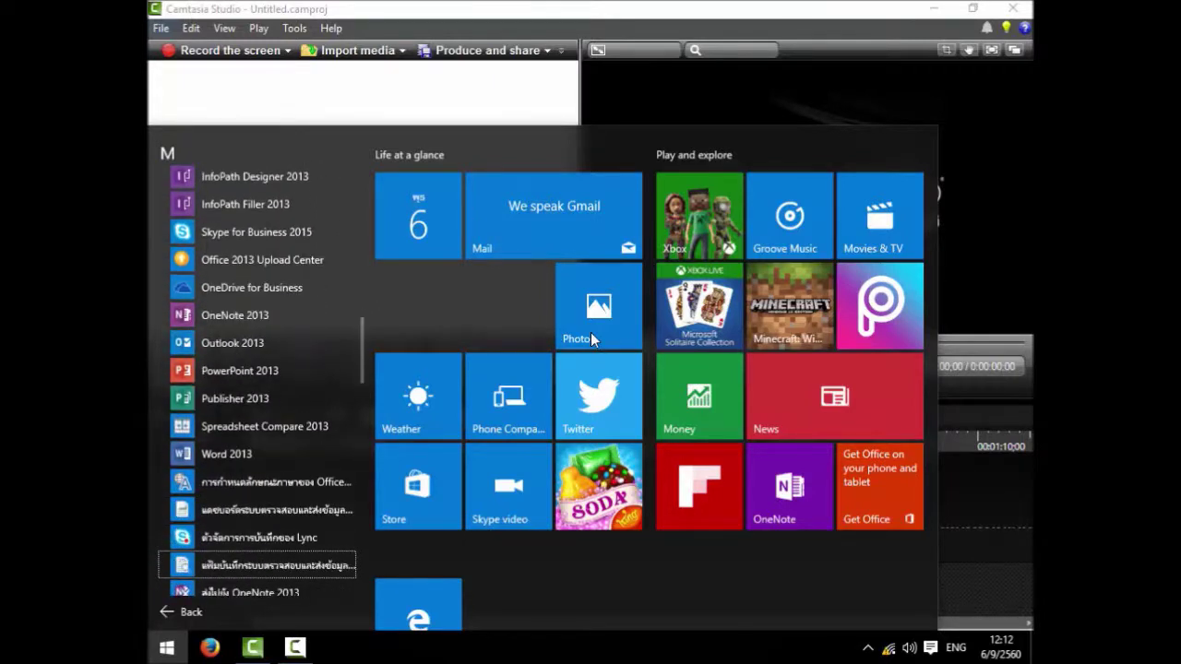
{"action": "key", "text": "Down"}
{"action": "key", "text": "Down"}
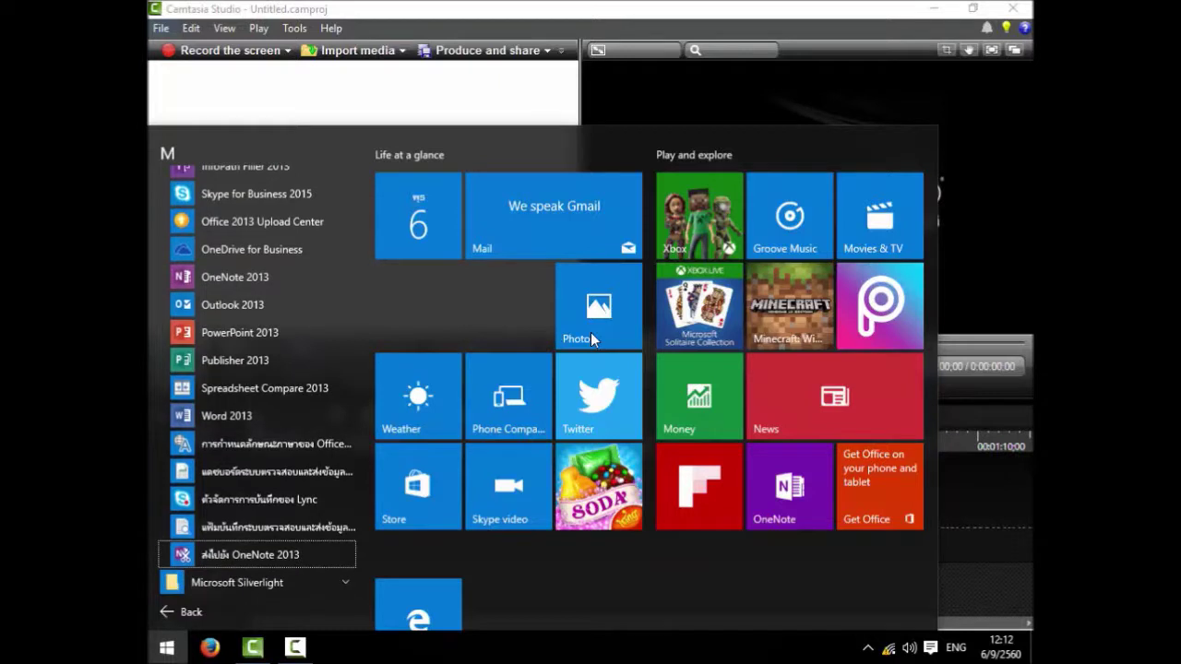
- Go back up to Excel 2013 in the Microsoft Office 2013 folder and bring up its context options
{"action": "key", "text": "Up"}
{"action": "key", "text": "Up"}
{"action": "key", "text": "Up"}
{"action": "key", "text": "Up"}
{"action": "key", "text": "Up"}
{"action": "key", "text": "Up"}
{"action": "key", "text": "Up"}
{"action": "key", "text": "Up"}
{"action": "key", "text": "Up"}
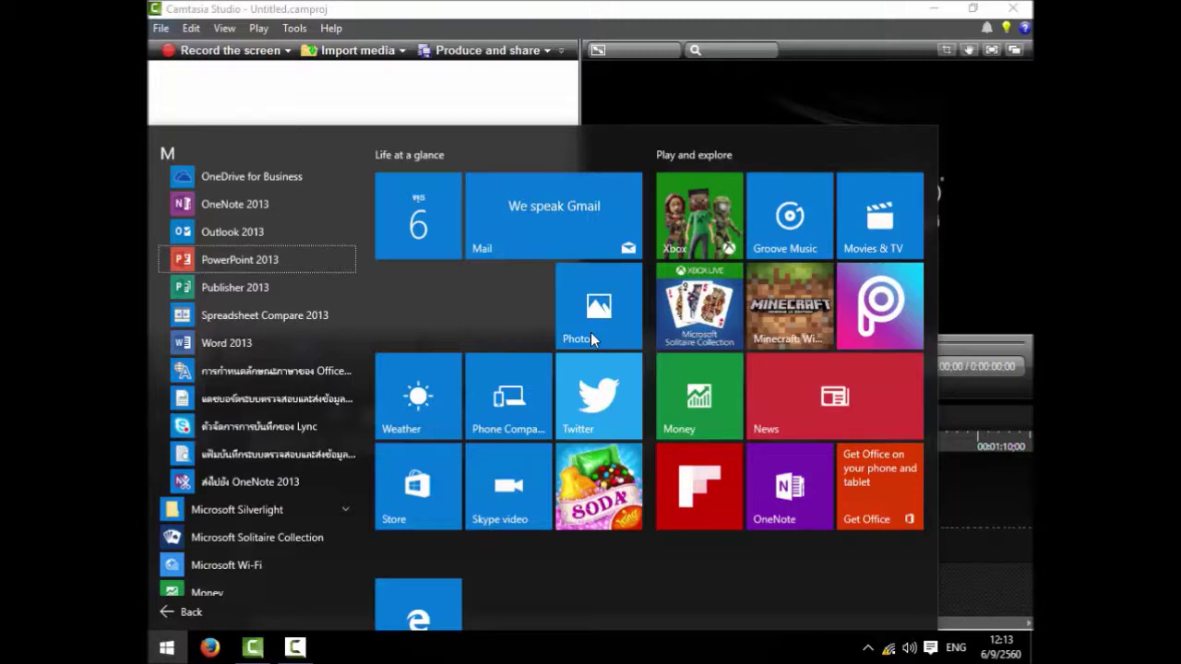
{"action": "key", "text": "Up"}
{"action": "key", "text": "Up"}
{"action": "key", "text": "Up"}
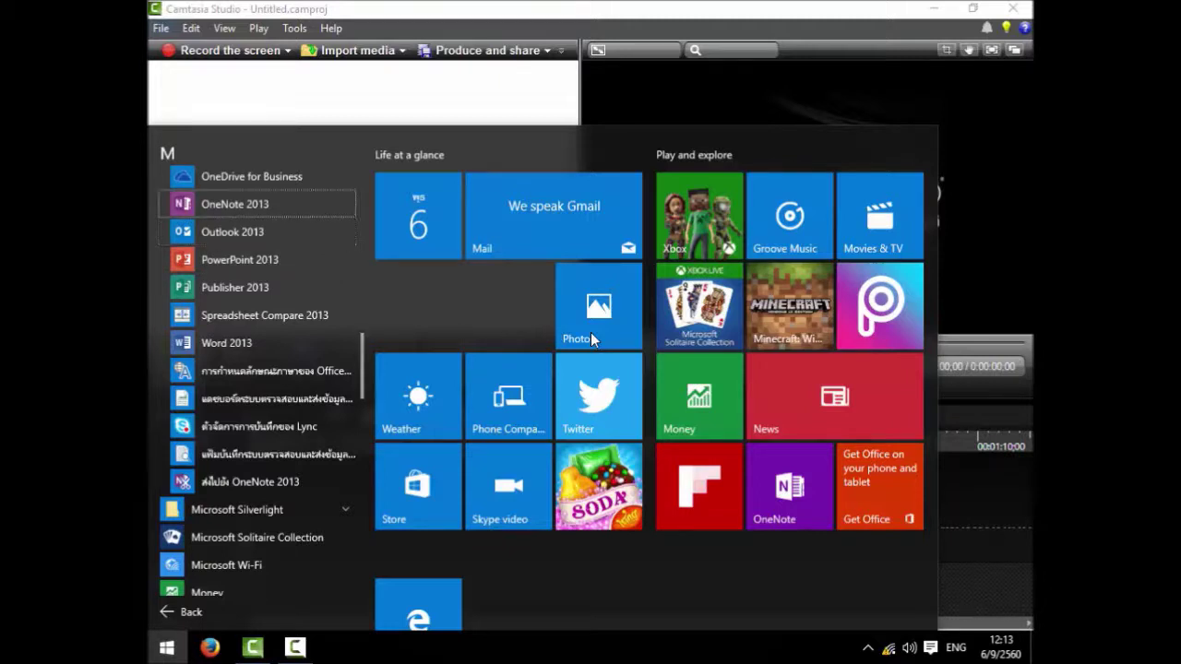
{"action": "key", "text": "Up"}
{"action": "key", "text": "Up"}
{"action": "key", "text": "Up"}
{"action": "key", "text": "Up"}
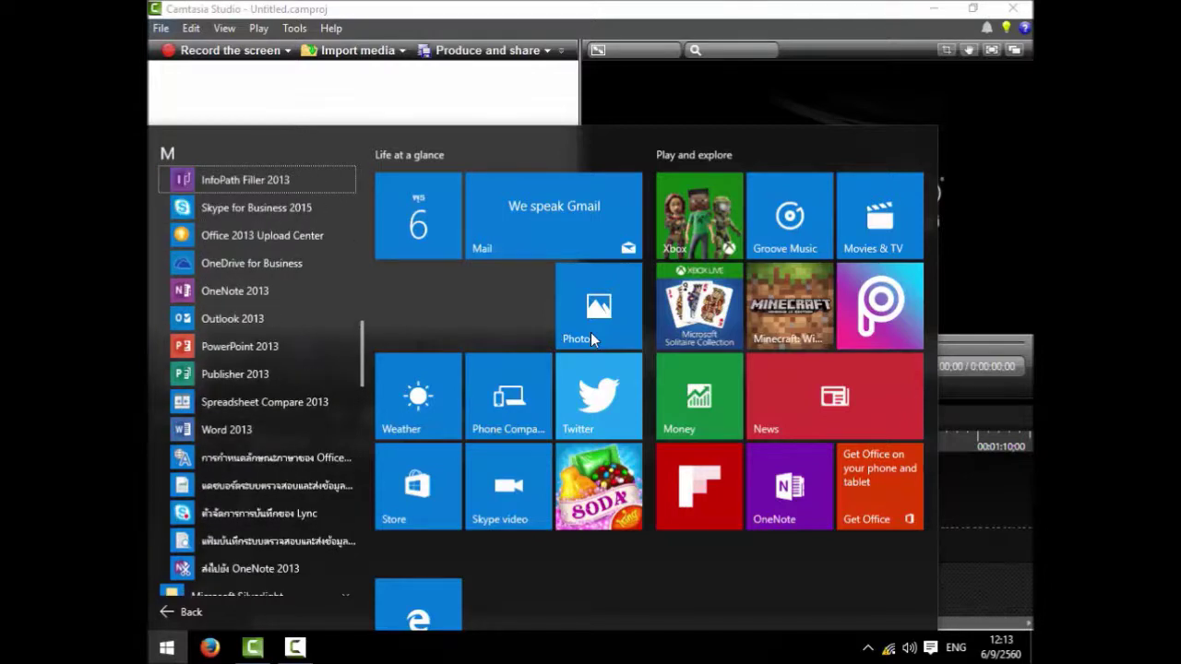
{"action": "key", "text": "Up"}
{"action": "key", "text": "Up"}
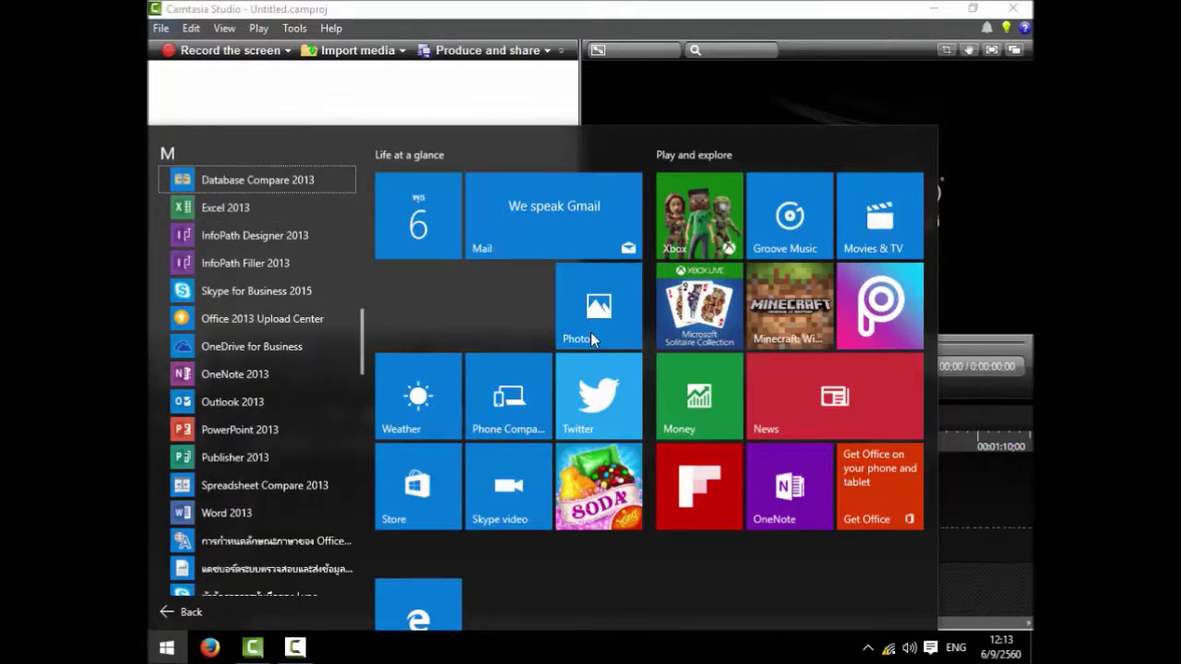
{"action": "key", "text": "Down"}
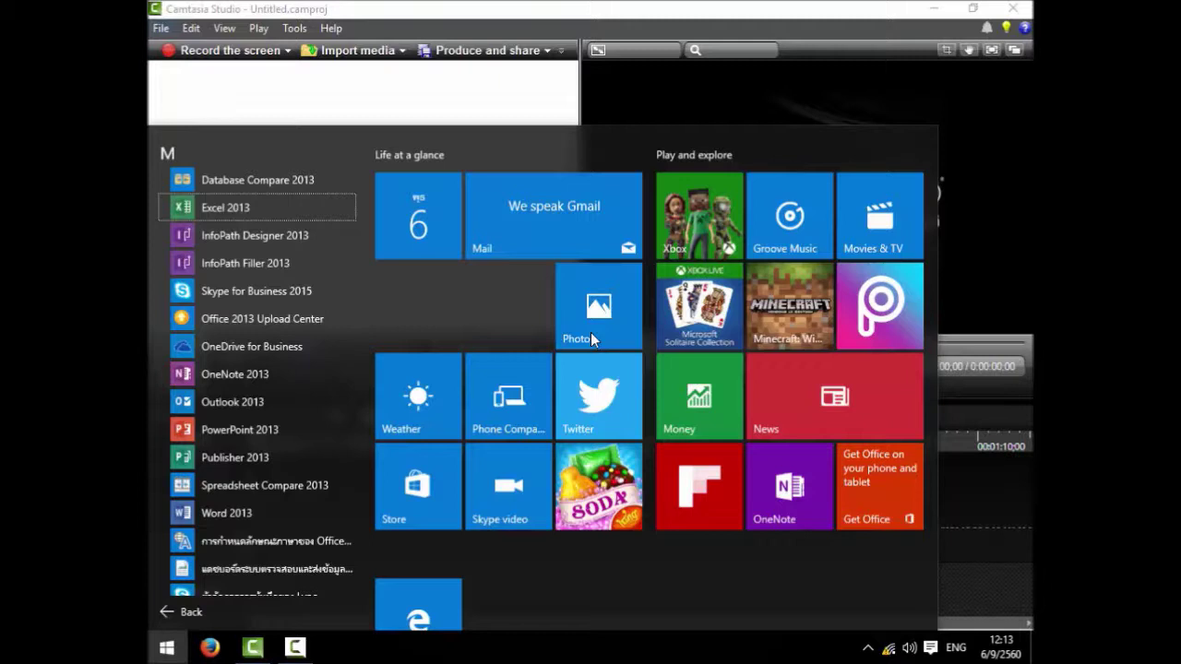
{"action": "key", "text": "shift+F10"}
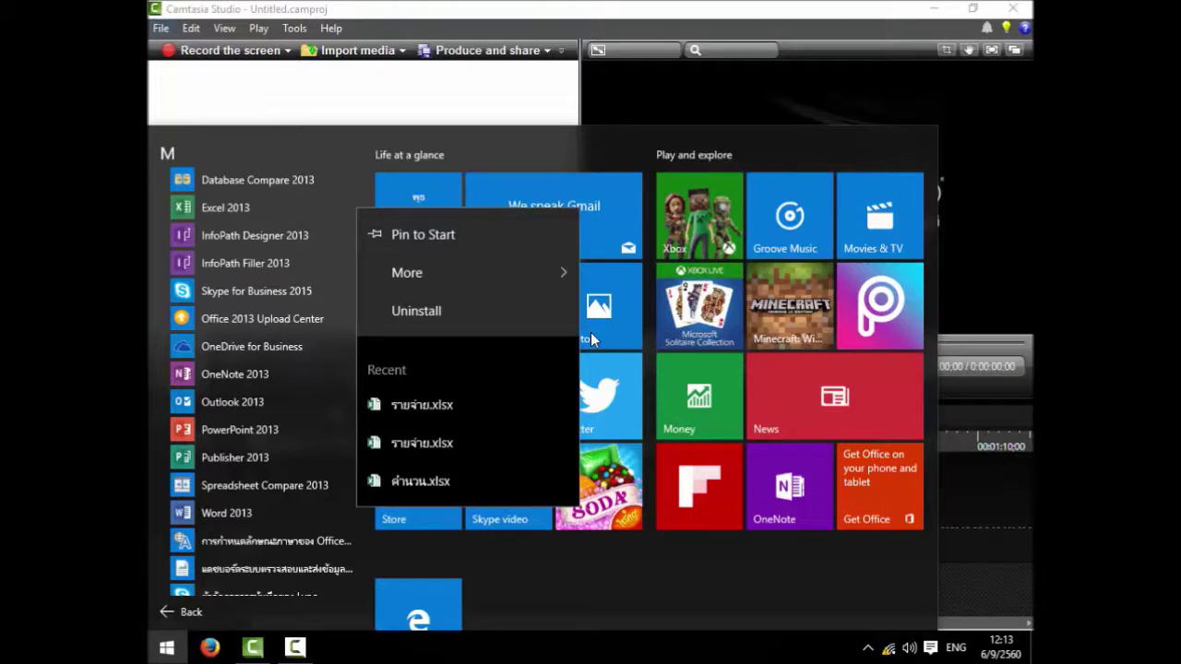
- Look through the context options and recent files for Excel 2013, ending on More
{"action": "key", "text": "Down"}
{"action": "key", "text": "Down"}
{"action": "key", "text": "Down"}
{"action": "key", "text": "Down"}
{"action": "key", "text": "Down"}
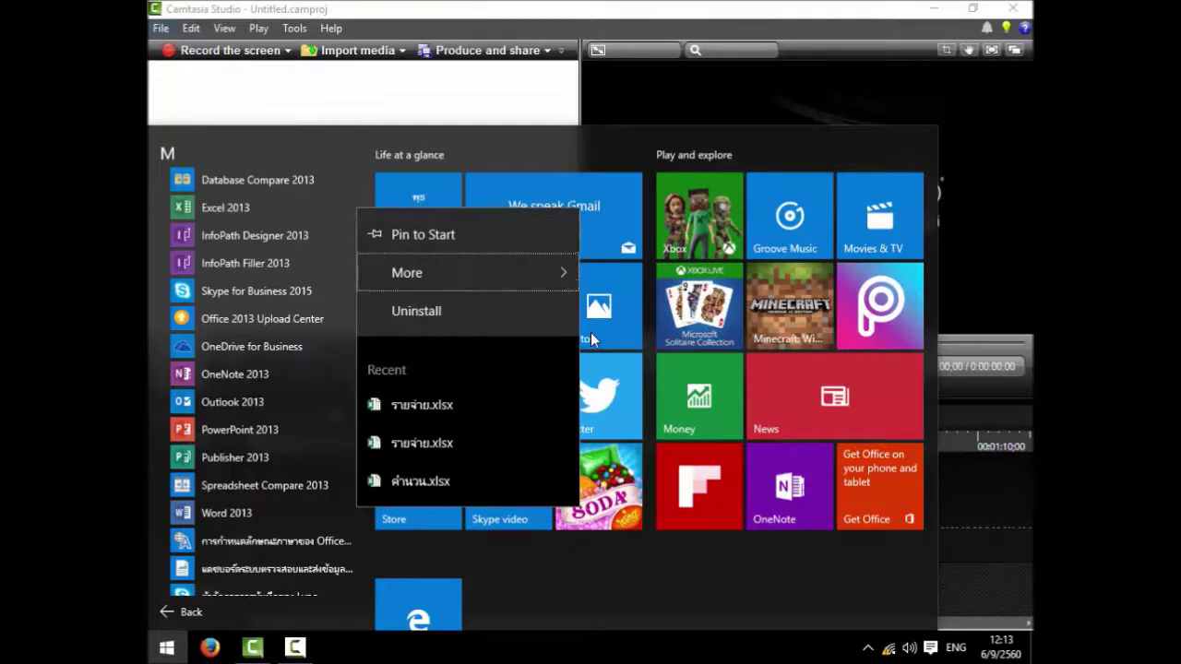
- Review the additional options for Excel 2013 and open its file location
{"action": "key", "text": "Right"}
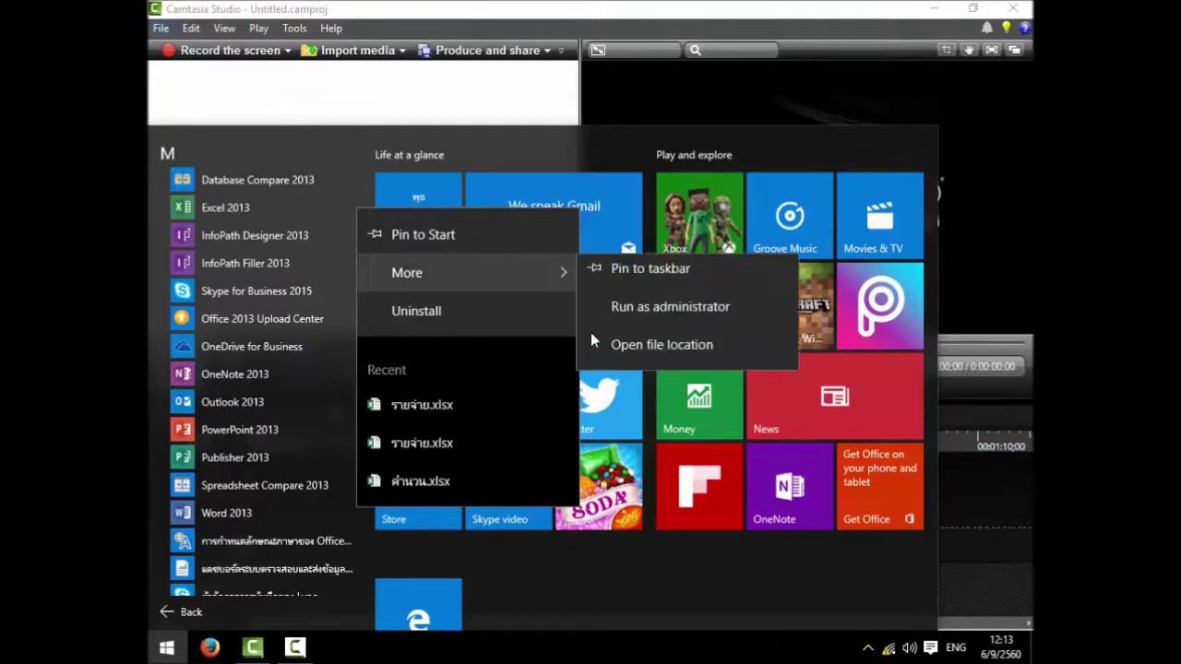
{"action": "key", "text": "Down"}
{"action": "key", "text": "Up"}
{"action": "key", "text": "Down"}
{"action": "key", "text": "Down"}
{"action": "key", "text": "Down"}
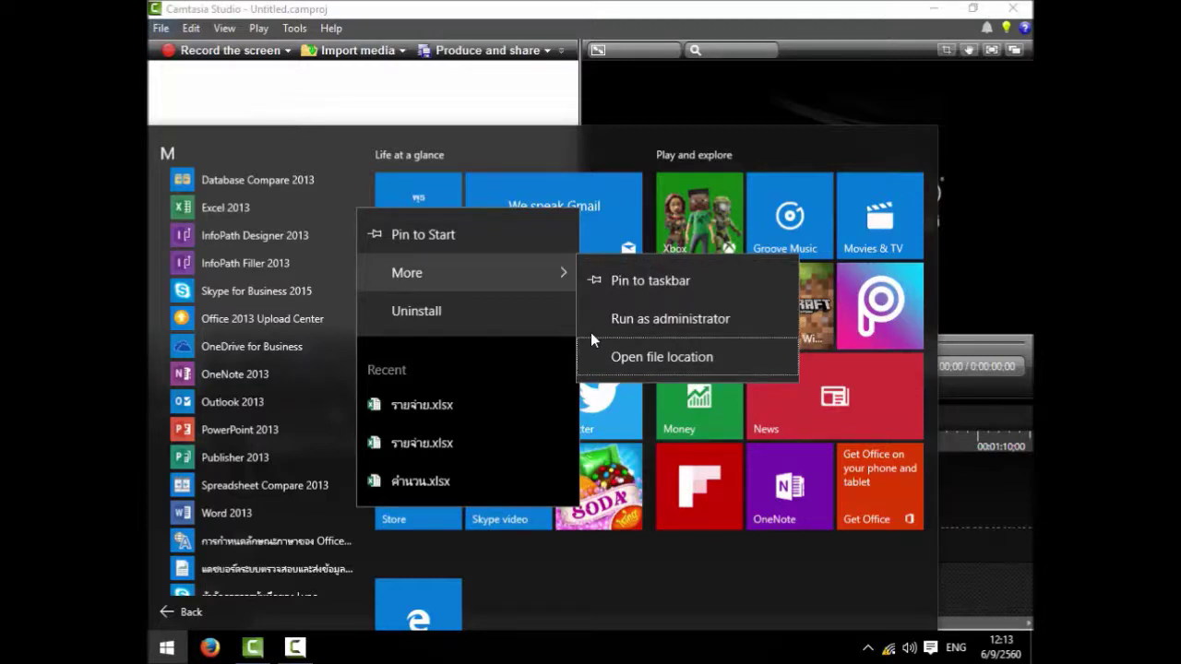
{"action": "key", "text": "Return"}
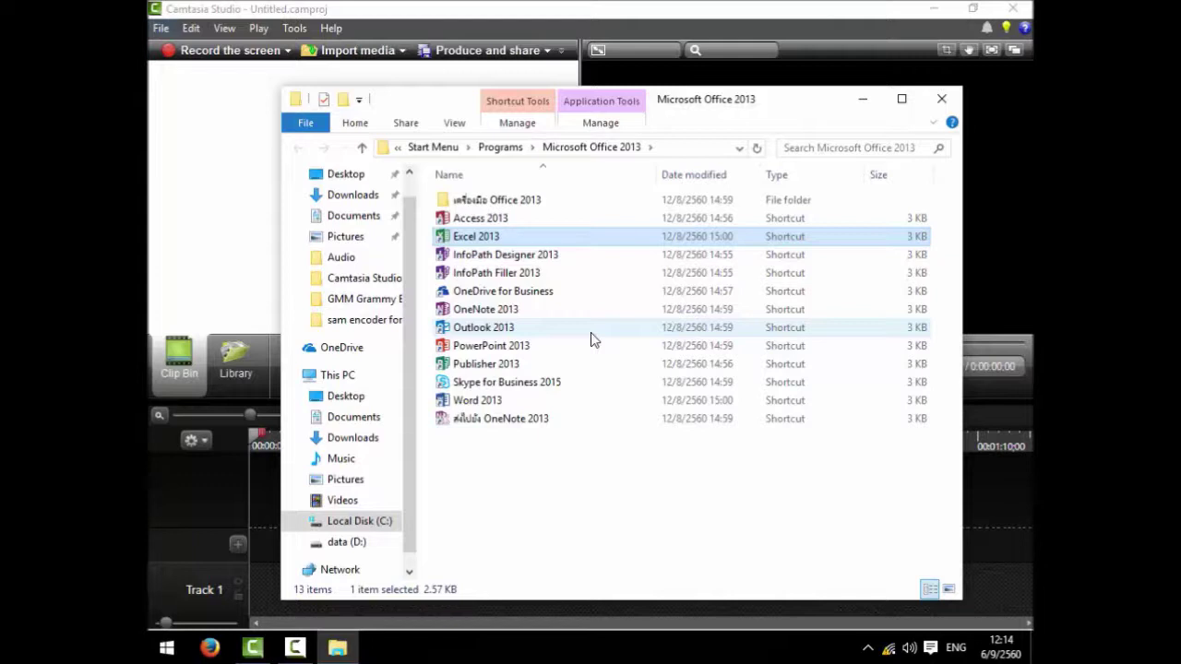
- Browse the shortcuts in the Microsoft Office 2013 folder window, ending on Word 2013
{"action": "key", "text": "Down"}
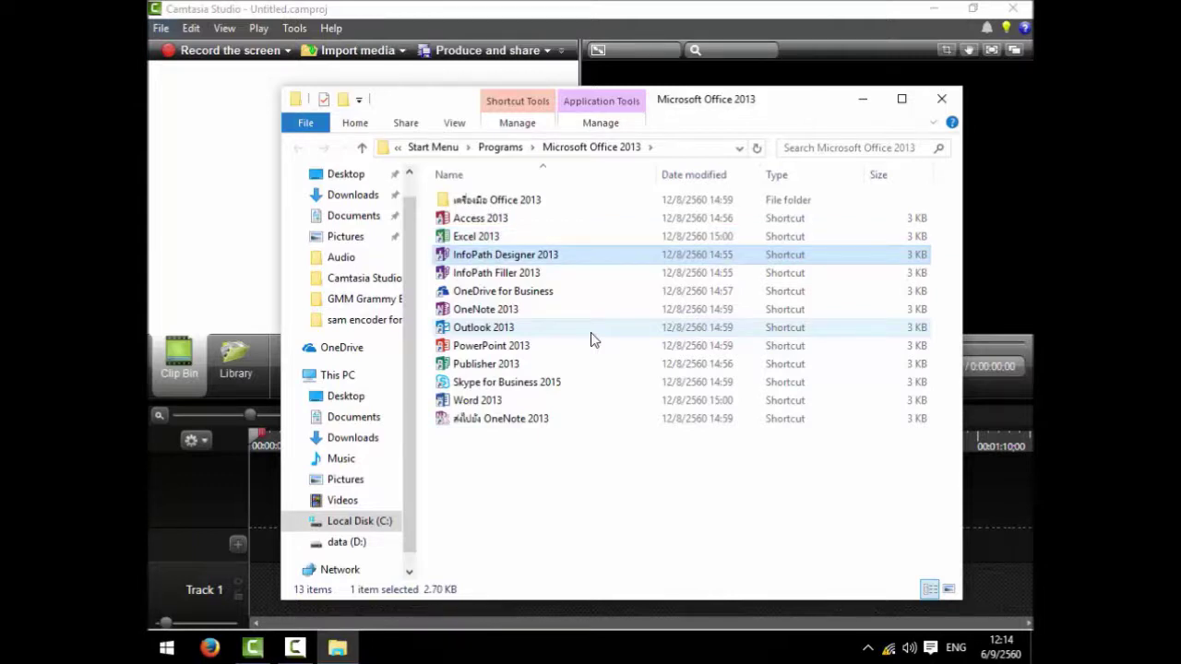
{"action": "key", "text": "Up"}
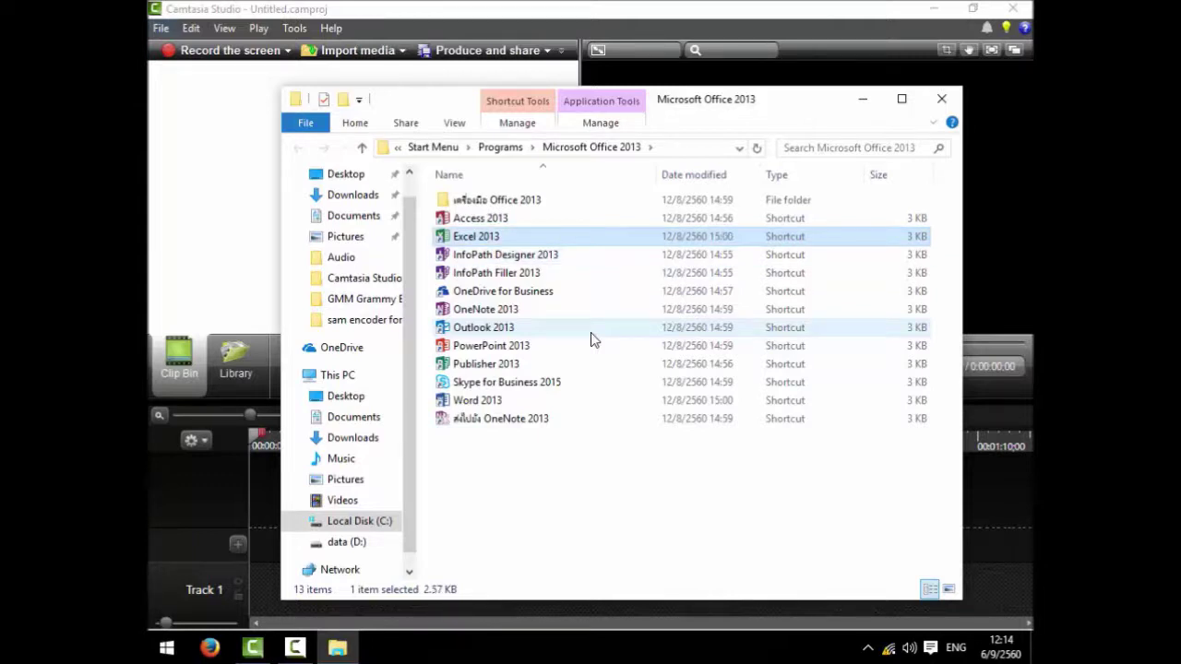
{"action": "key", "text": "Up"}
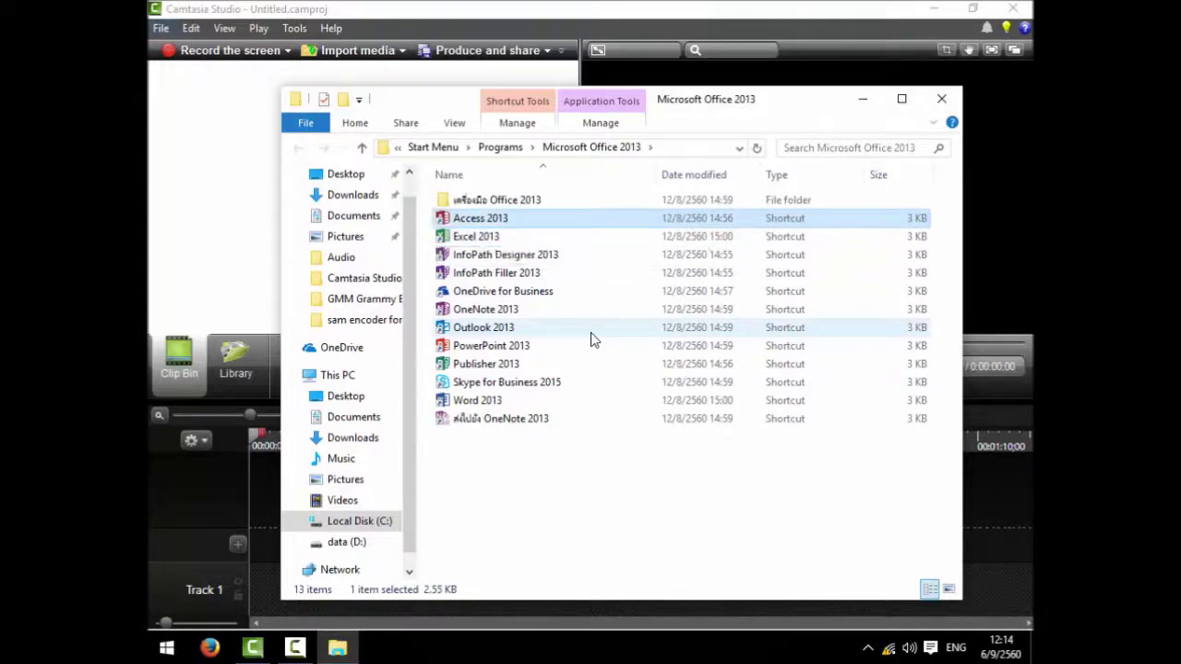
{"action": "key", "text": "Up"}
{"action": "key", "text": "Down"}
{"action": "key", "text": "Down"}
{"action": "key", "text": "Down"}
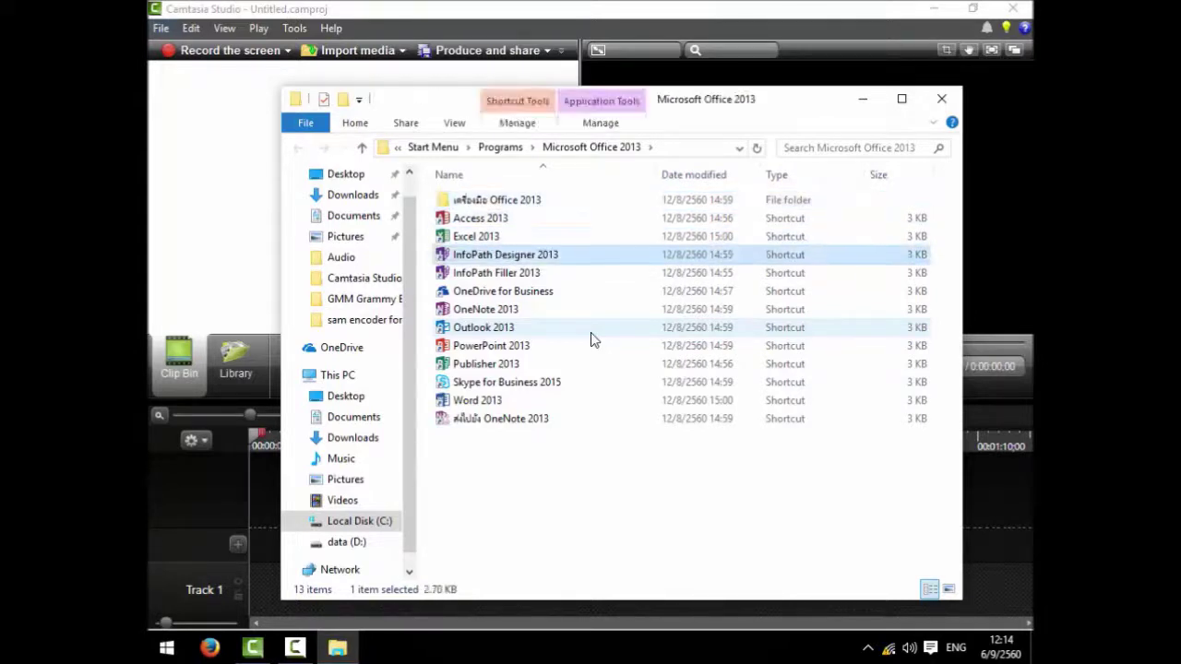
{"action": "key", "text": "Down"}
{"action": "key", "text": "Down"}
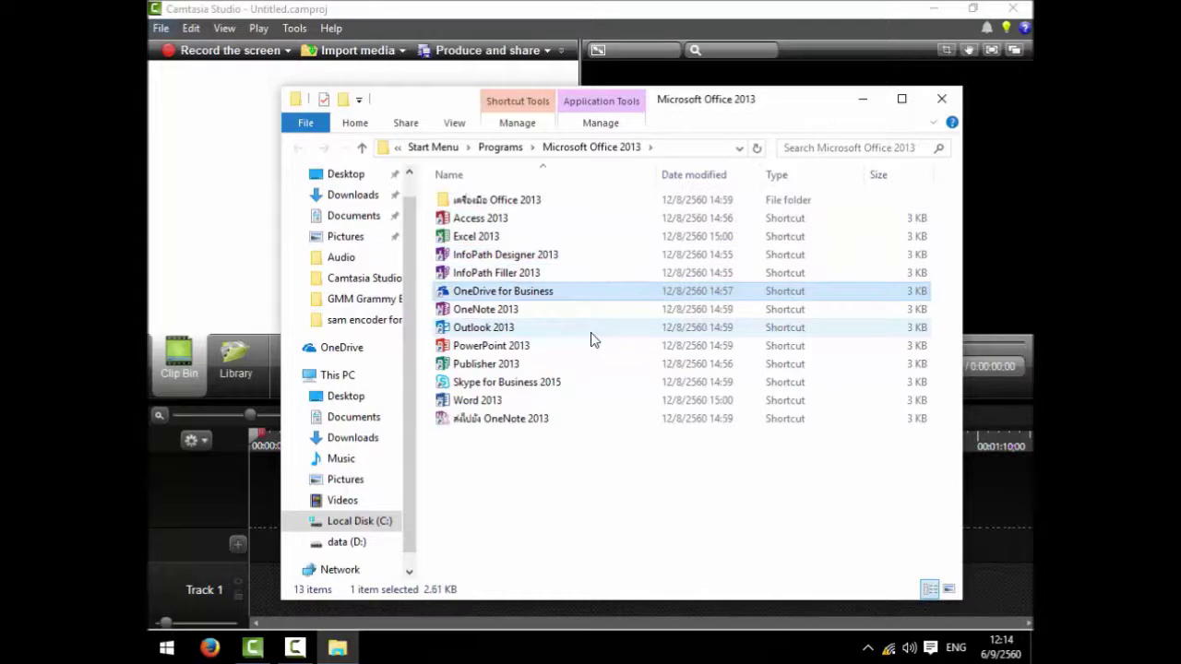
{"action": "key", "text": "Down"}
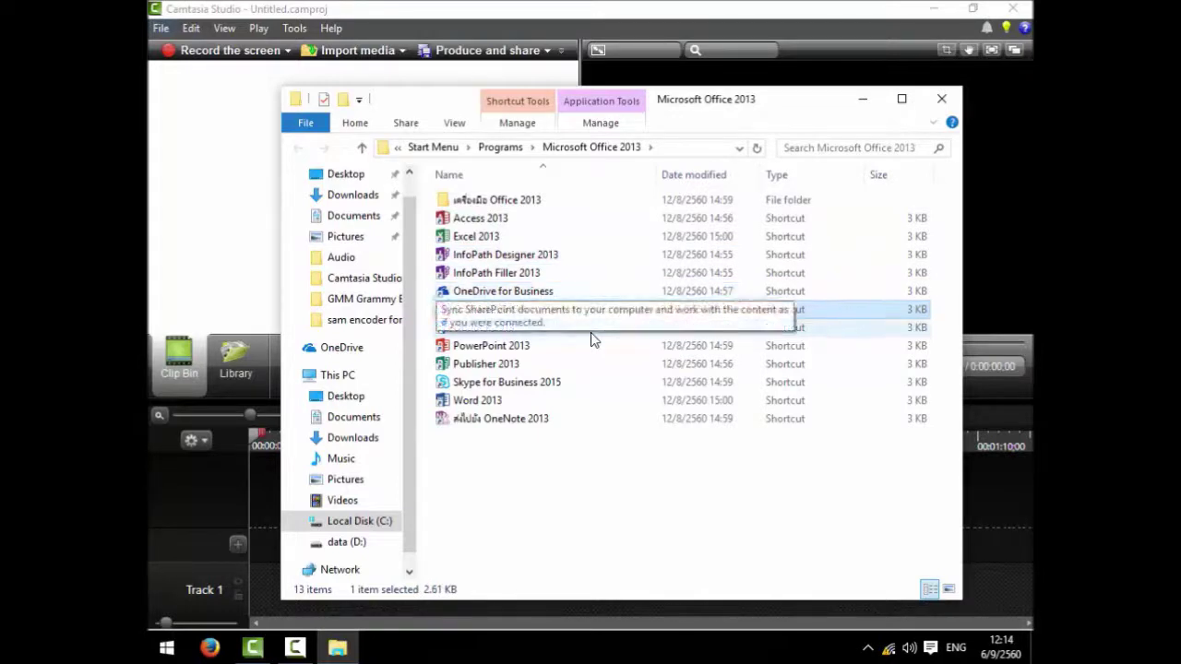
{"action": "key", "text": "Down"}
{"action": "key", "text": "Down"}
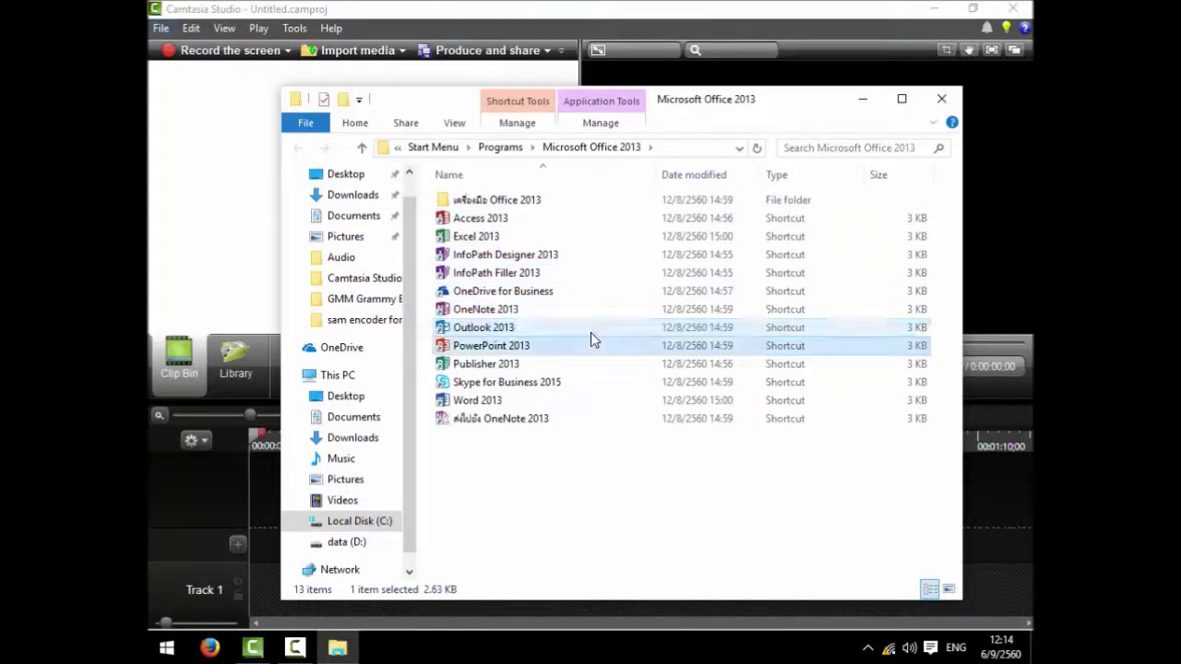
{"action": "key", "text": "Down"}
{"action": "key", "text": "Down"}
{"action": "key", "text": "Down"}
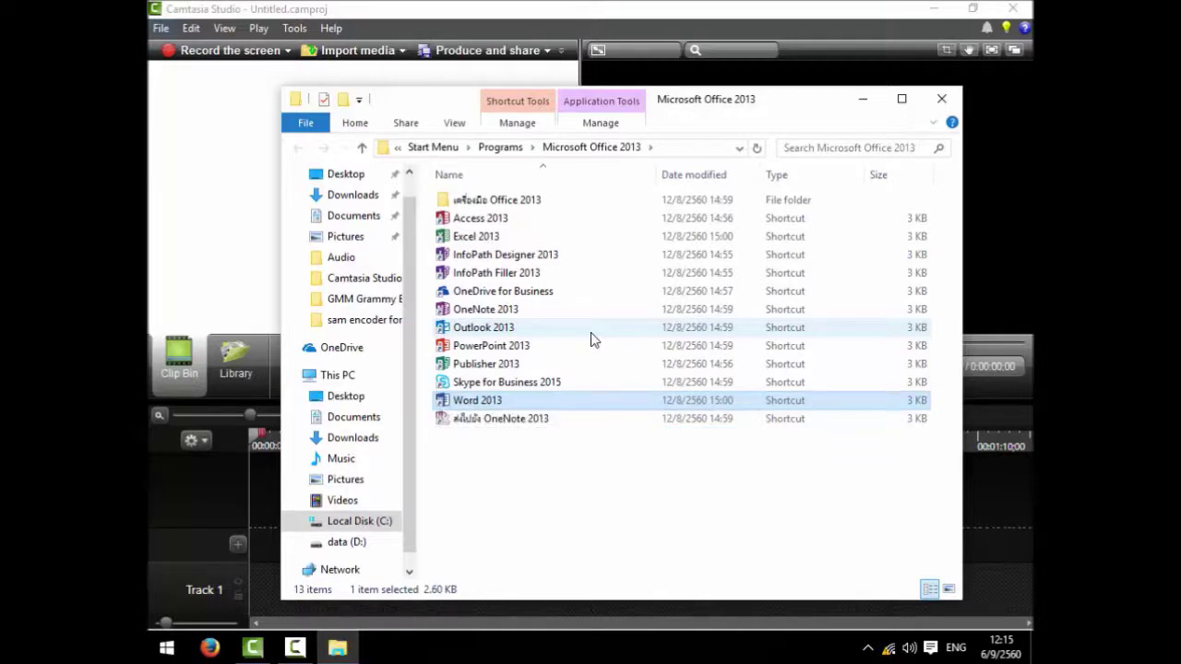
- Switch to the Camtasia Studio window and back to the Microsoft Office 2013 folder, and move up to PowerPoint 2013
{"action": "key", "text": "alt+F4"}
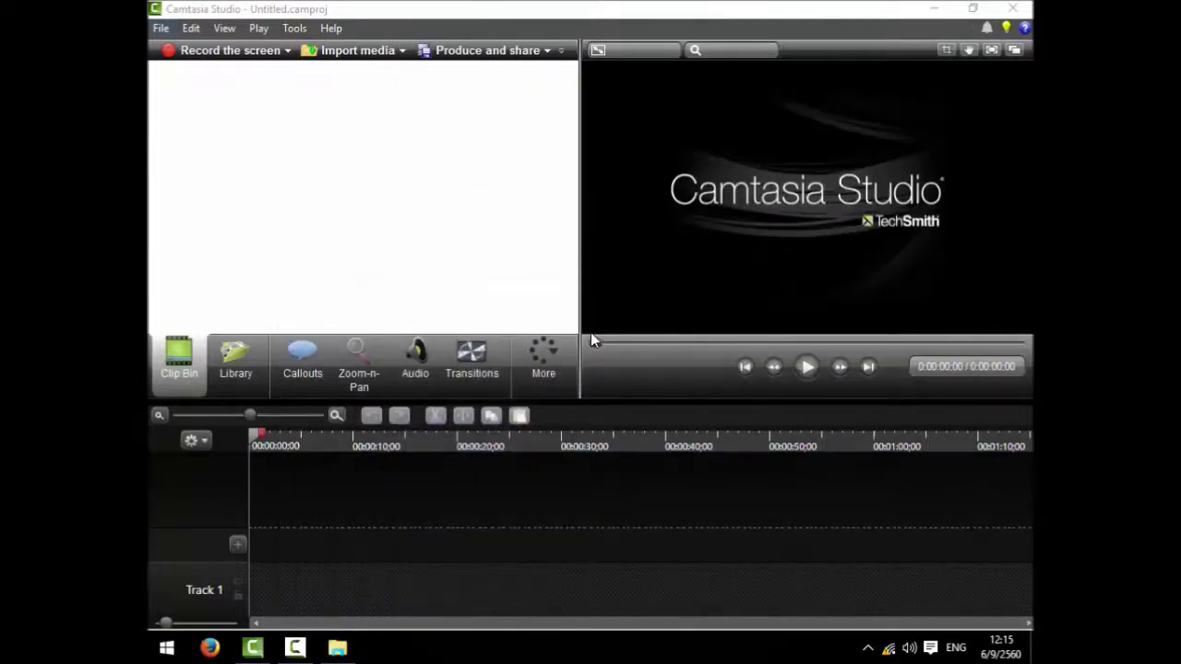
{"action": "key", "text": "alt+Tab"}
{"action": "key", "text": "Down"}
{"action": "key", "text": "Up"}
{"action": "key", "text": "Up"}
{"action": "key", "text": "Up"}
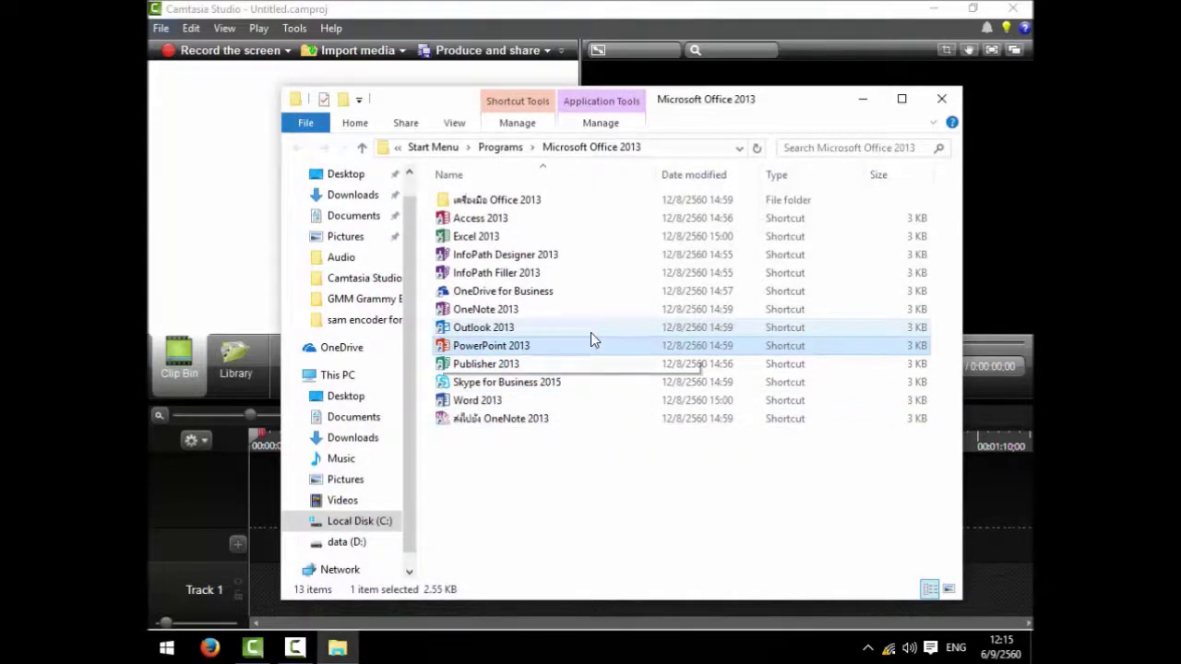
- Switch between Camtasia Studio and the Microsoft Office 2013 folder window once more and select the Excel 2013 shortcut
{"action": "key", "text": "alt+F4"}
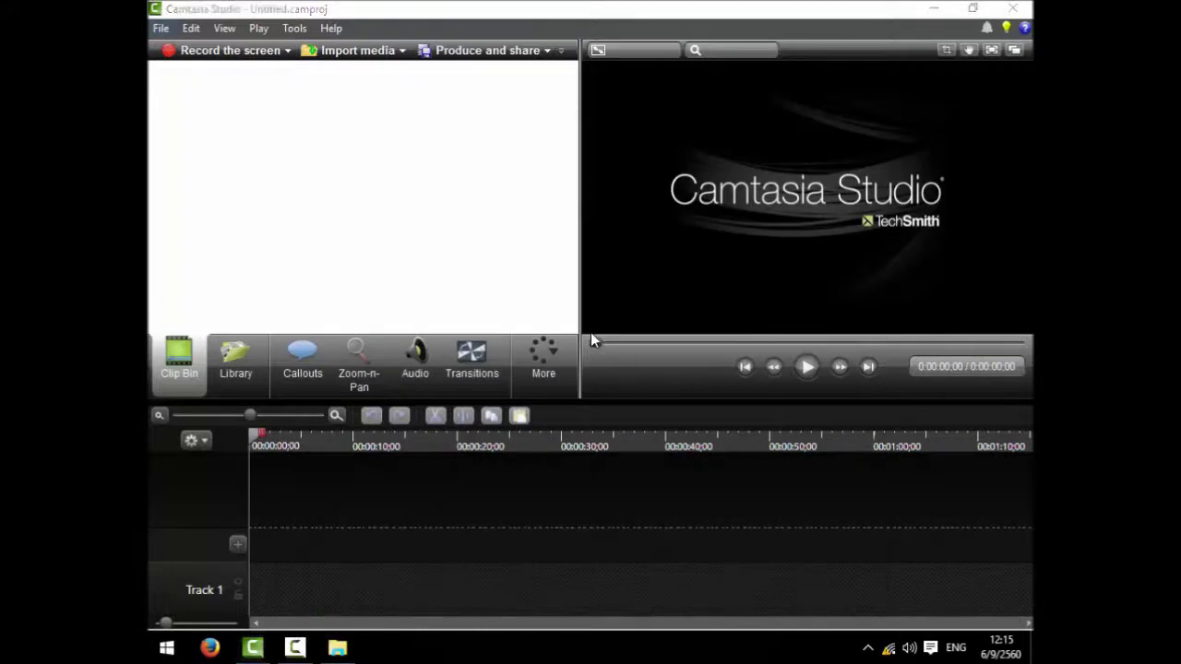
{"action": "key", "text": "alt+Tab"}
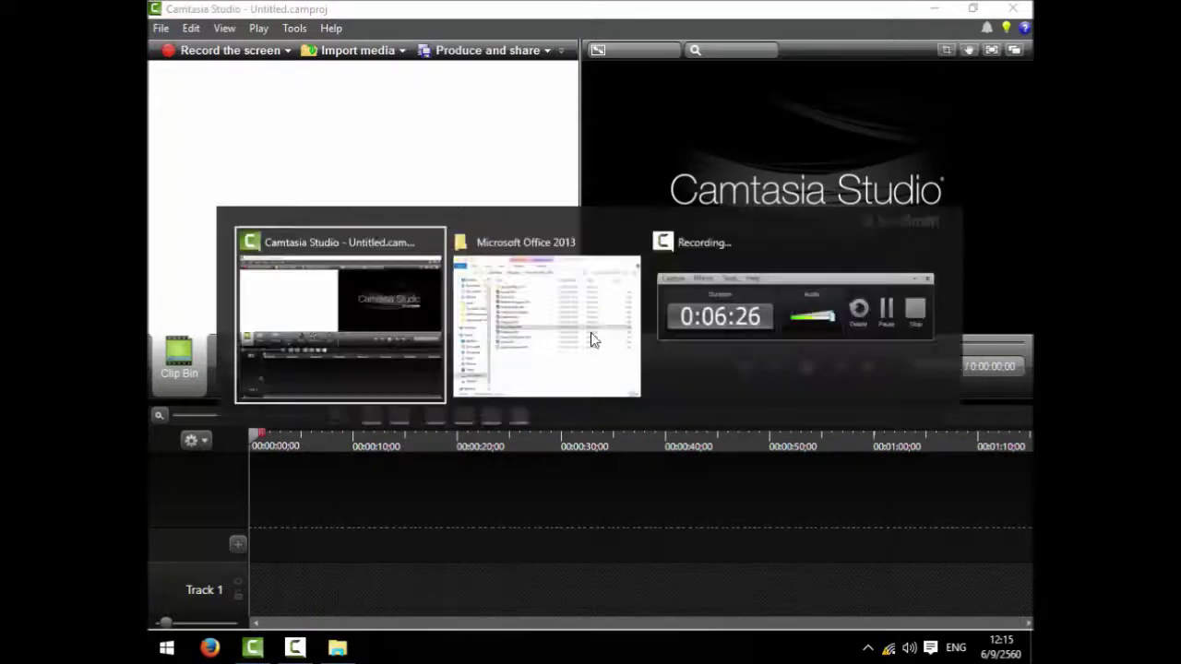
{"action": "key", "text": "alt+Tab"}
{"action": "key", "text": "Down"}
{"action": "key", "text": "Up"}
{"action": "key", "text": "Up"}
{"action": "key", "text": "Up"}
{"action": "key", "text": "Up"}
{"action": "key", "text": "Up"}
{"action": "key", "text": "Up"}
{"action": "key", "text": "Up"}
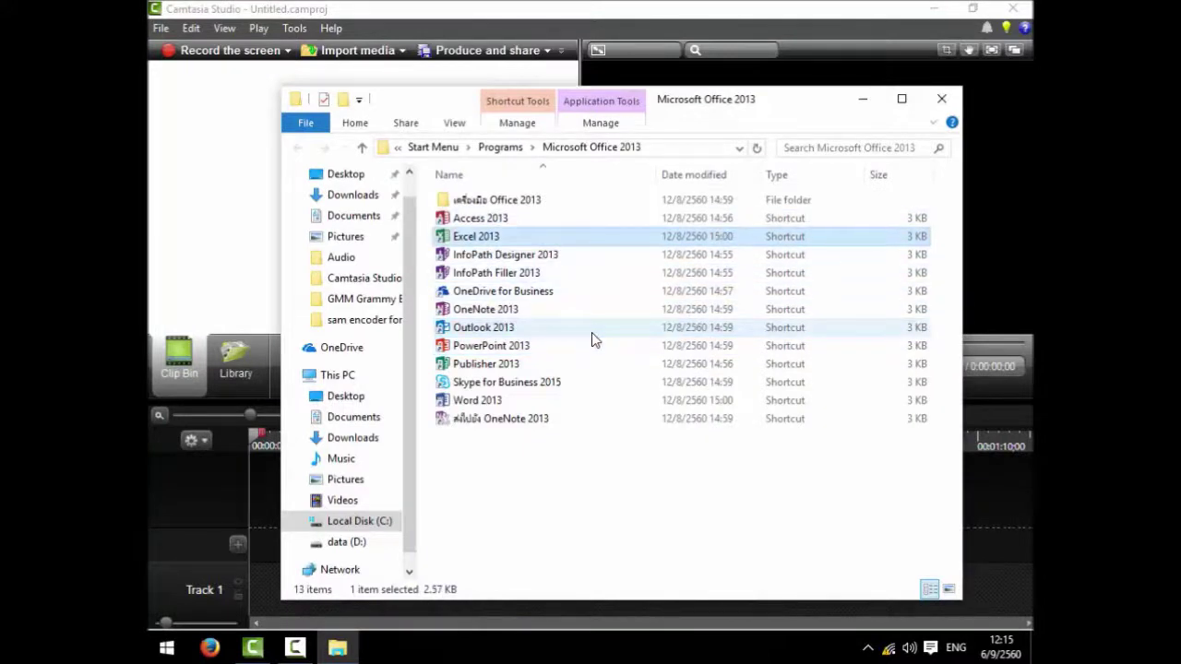
- Return the selection to Excel 2013 and close the Microsoft Office 2013 folder window
{"action": "key", "text": "Down"}
{"action": "key", "text": "Up"}
{"action": "key", "text": "alt+F4"}
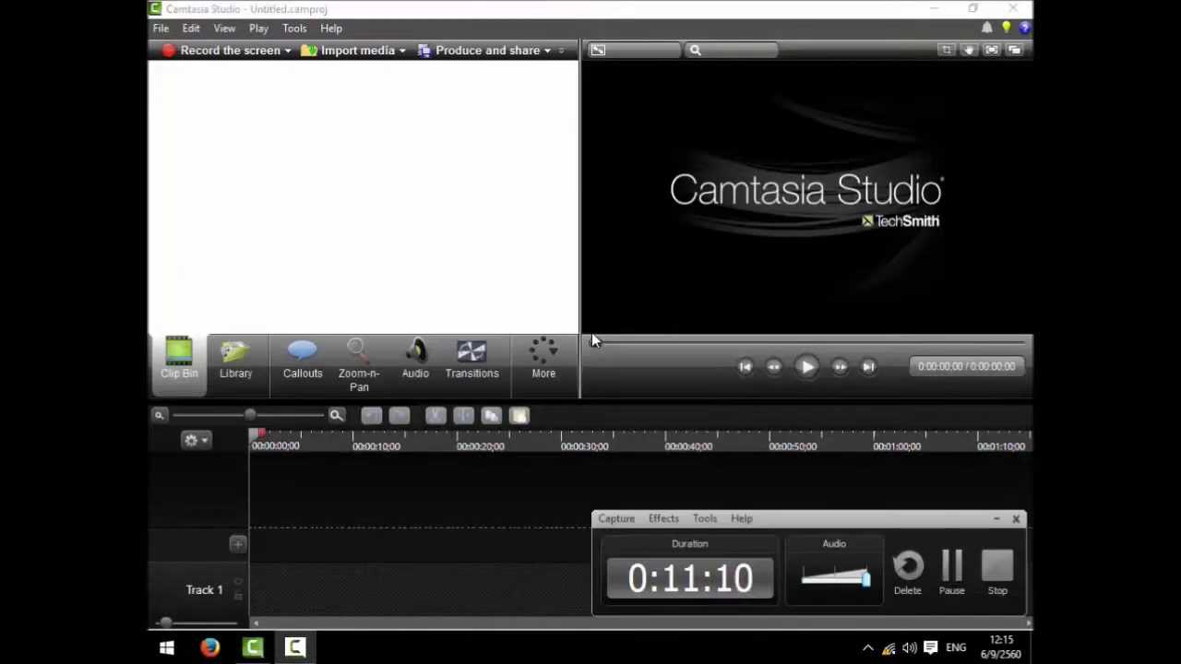
- Review the replace, skip and compare choices for copying Excel 2013.lnk to the Desktop, and dismiss the dialog without choosing one
{"action": "key", "text": "F10"}
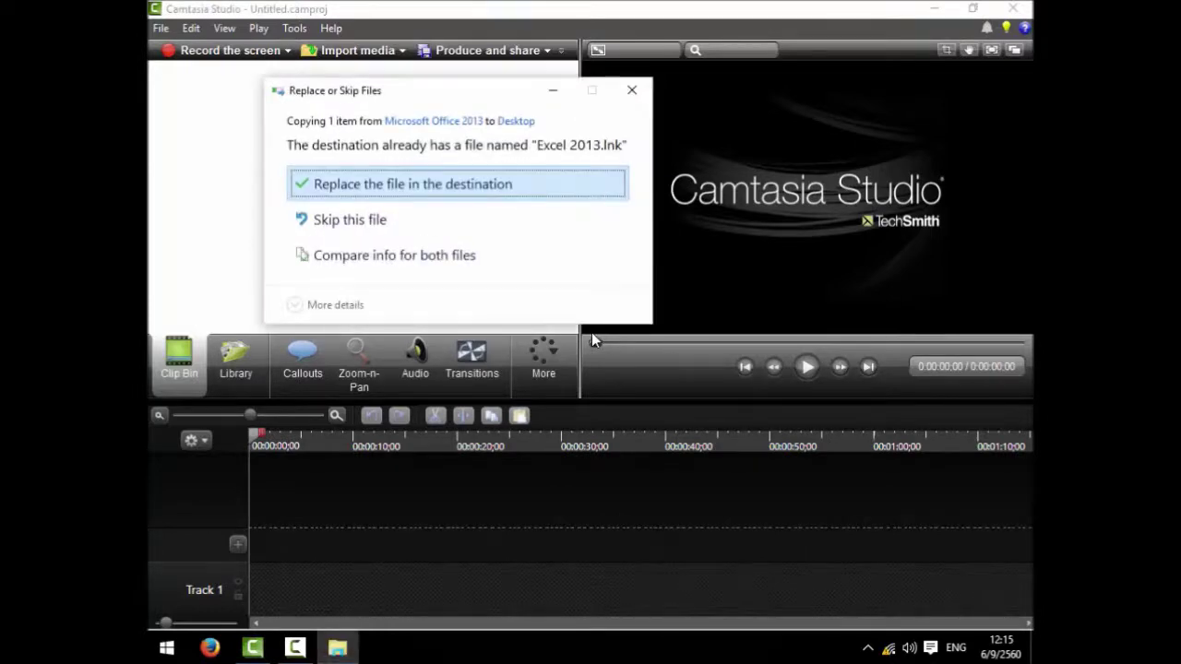
{"action": "key", "text": "Down"}
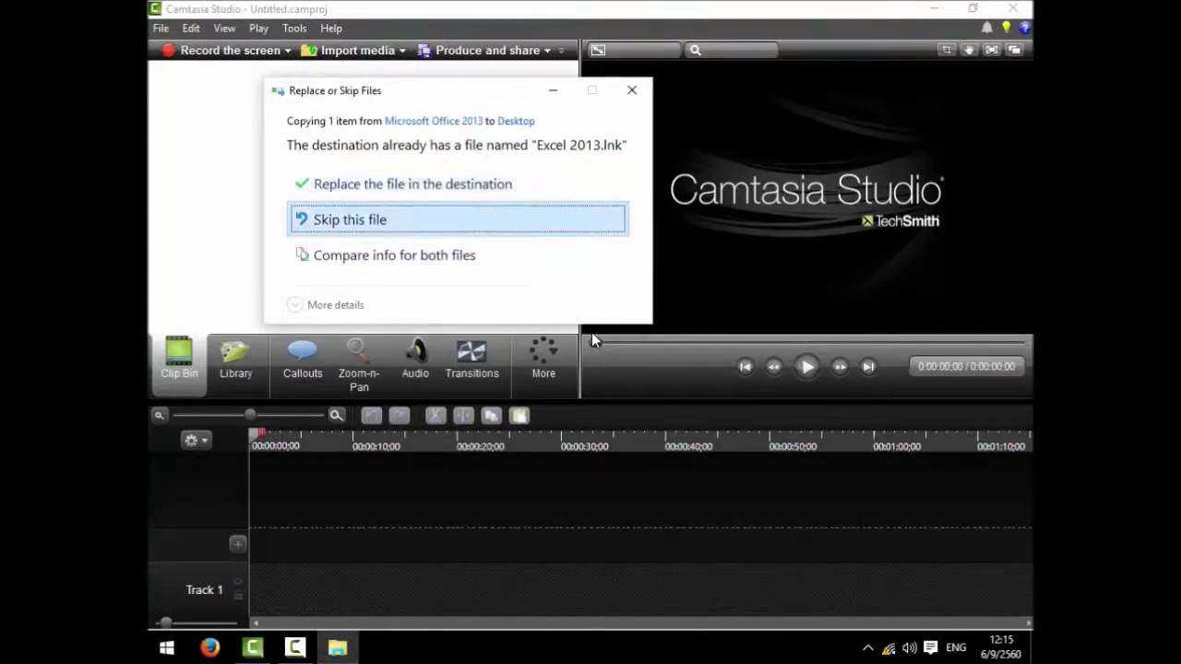
{"action": "key", "text": "Down"}
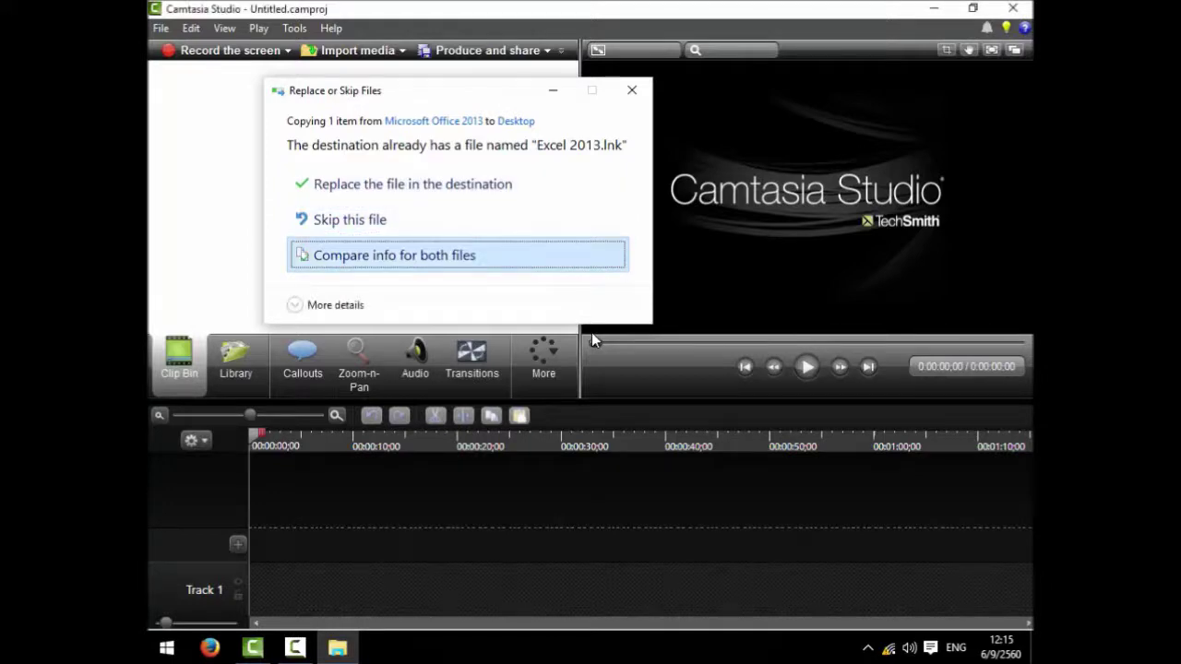
{"action": "key", "text": "Escape"}
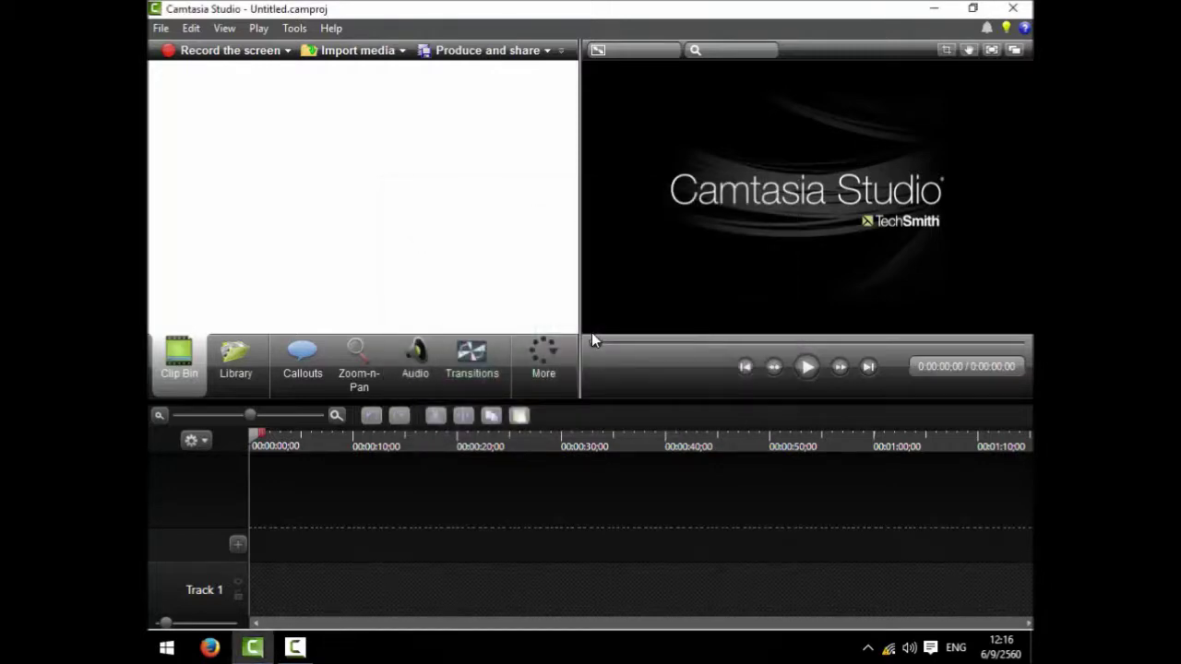
- Cycle through the open windows from the Camtasia recorder to the Camtasia Studio project window
{"action": "key", "text": "alt+Tab"}
{"action": "key", "text": "alt+Tab"}
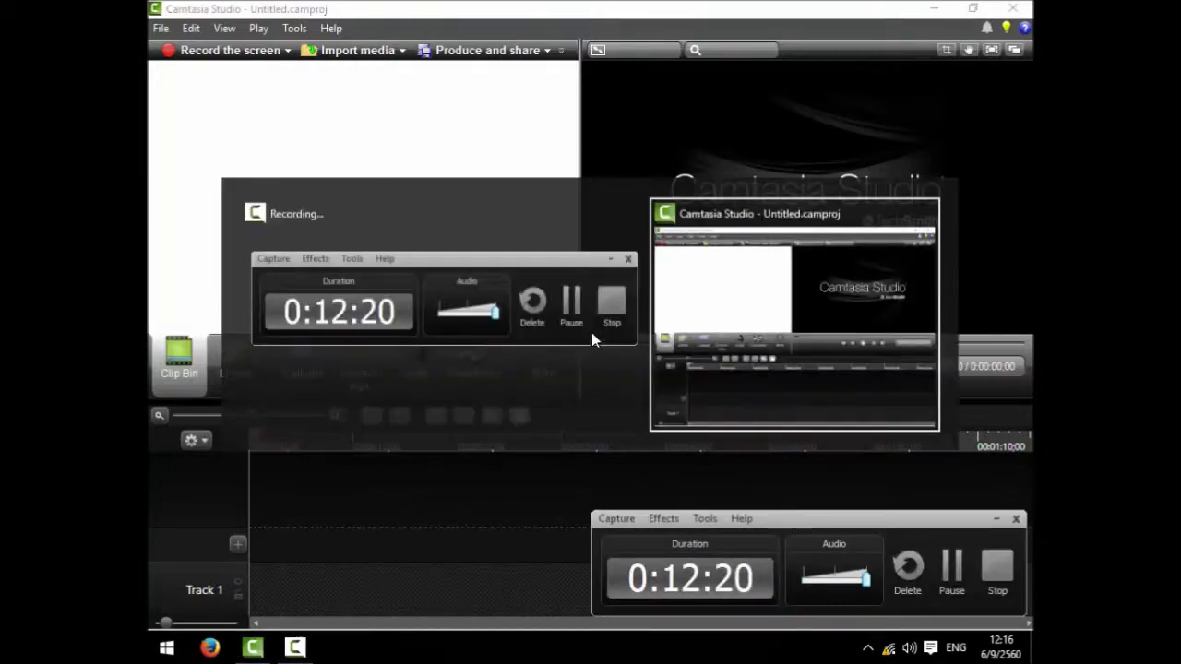